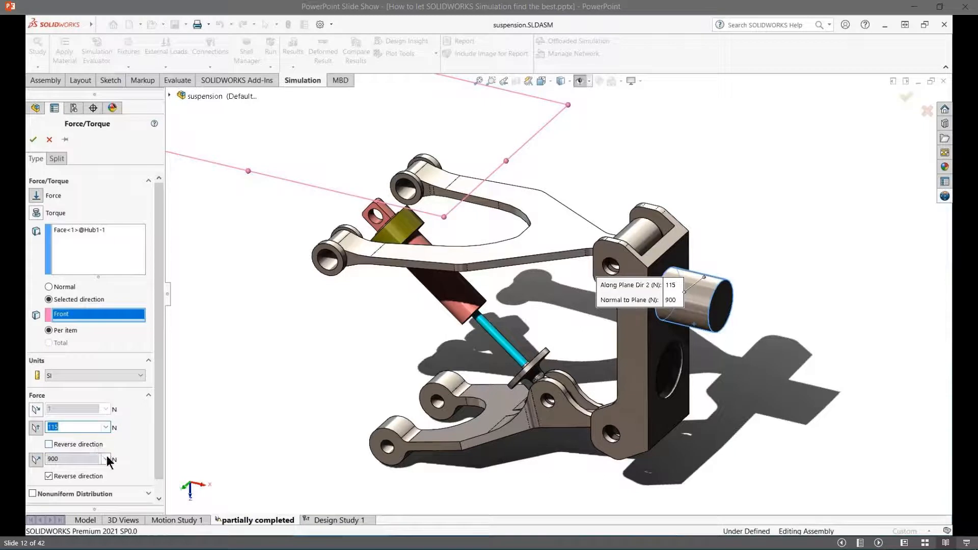
# - Accept the force on the hub's shaft face with 115 N along plane direction 2 and 900 N reversed normal to Front
pyautogui.click(100, 478)
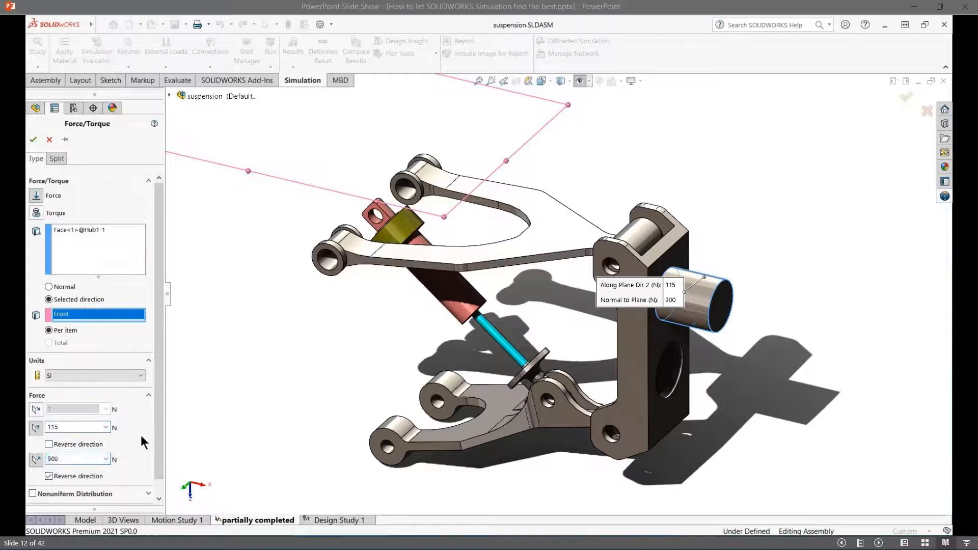
pyautogui.click(33, 140)
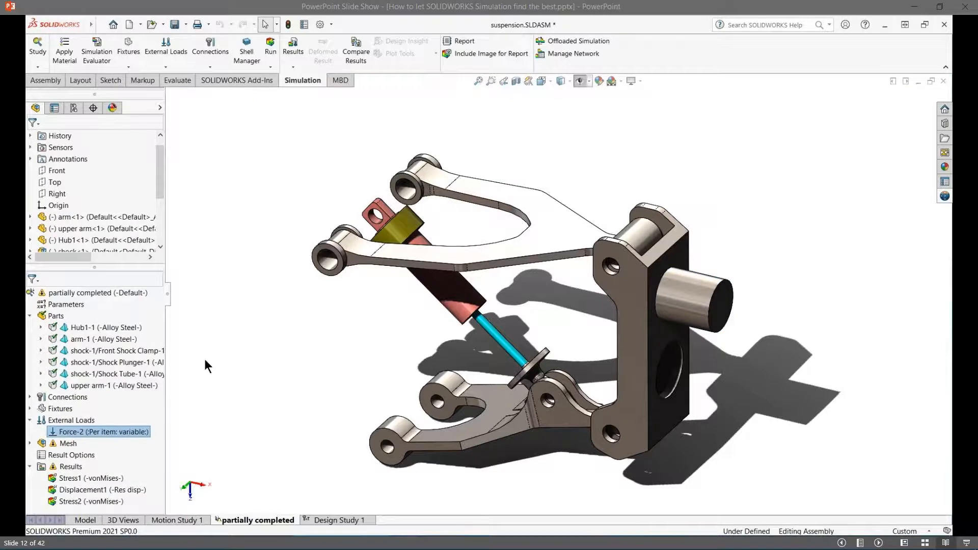
pyautogui.moveTo(126, 433)
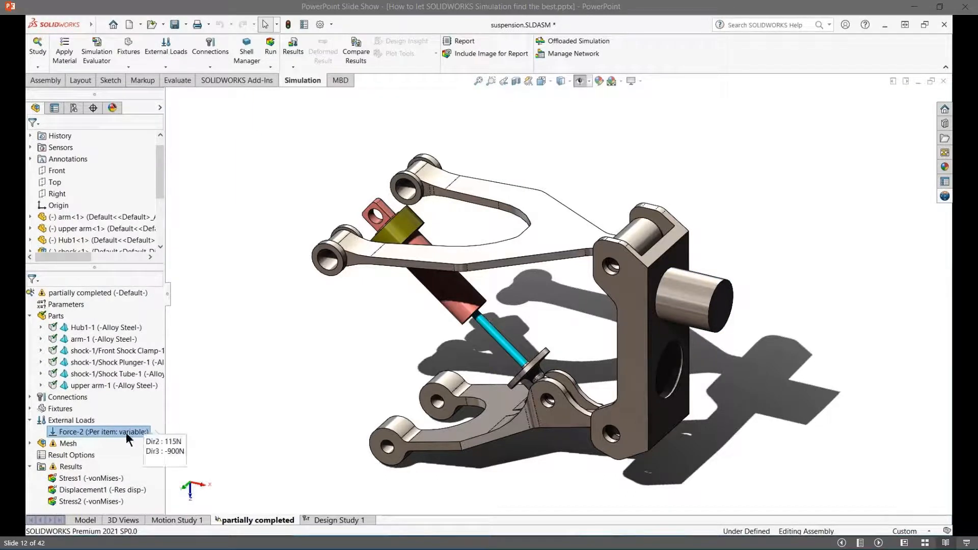
pyautogui.click(193, 424)
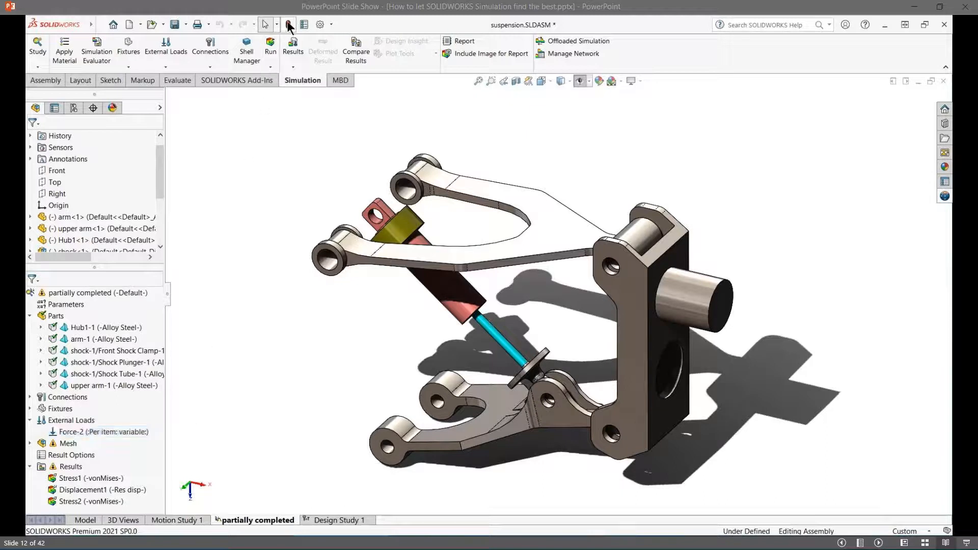
# - Create a new design study and turn off its Optimization option
pyautogui.rightClick(268, 521)
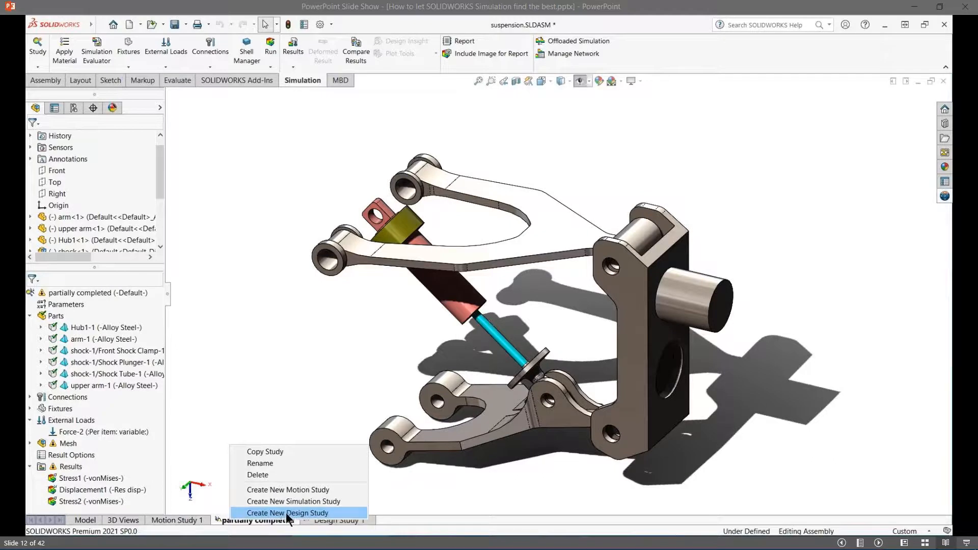
pyautogui.click(286, 513)
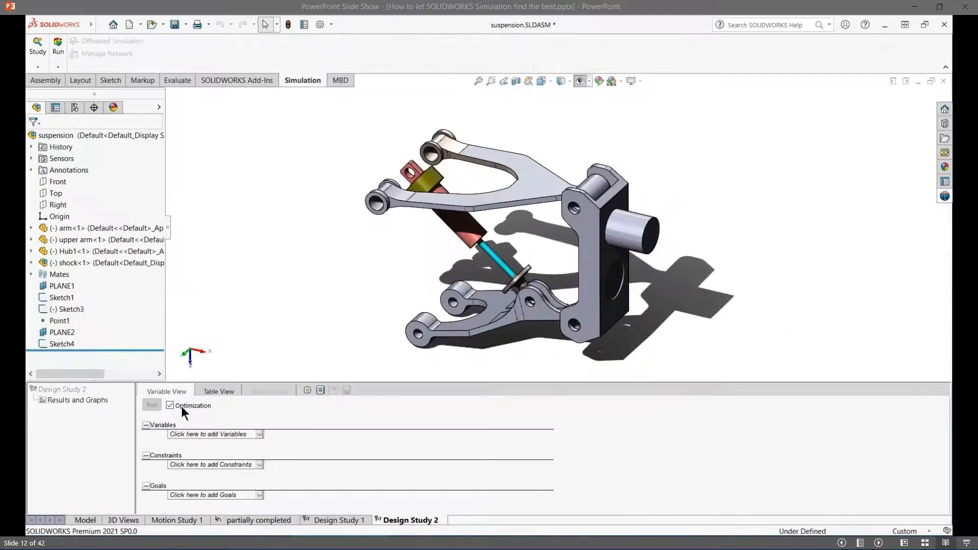
pyautogui.click(182, 405)
# - Add a model dimension parameter named ARM as a study variable and link it to the lower arm's 3 mm Extrude2 dimension
pyautogui.click(194, 433)
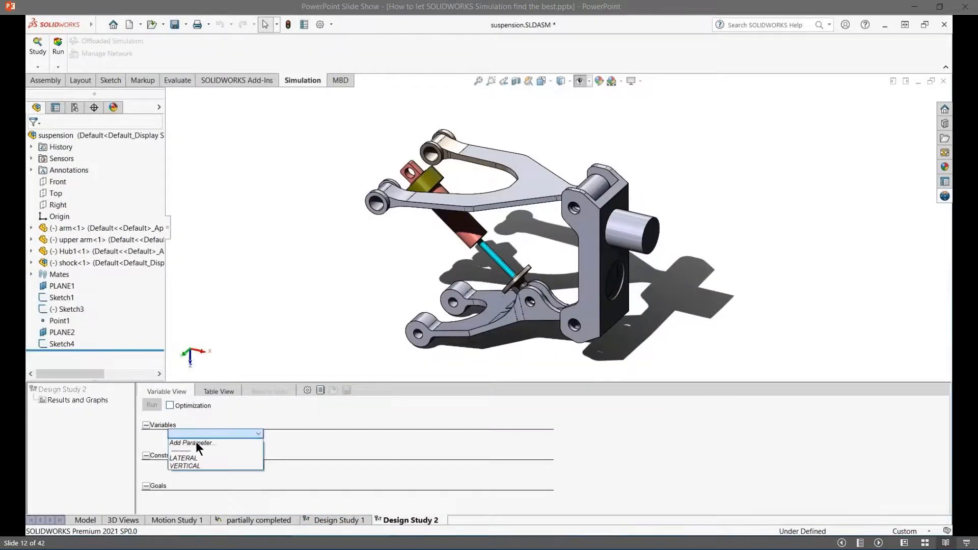
pyautogui.click(196, 443)
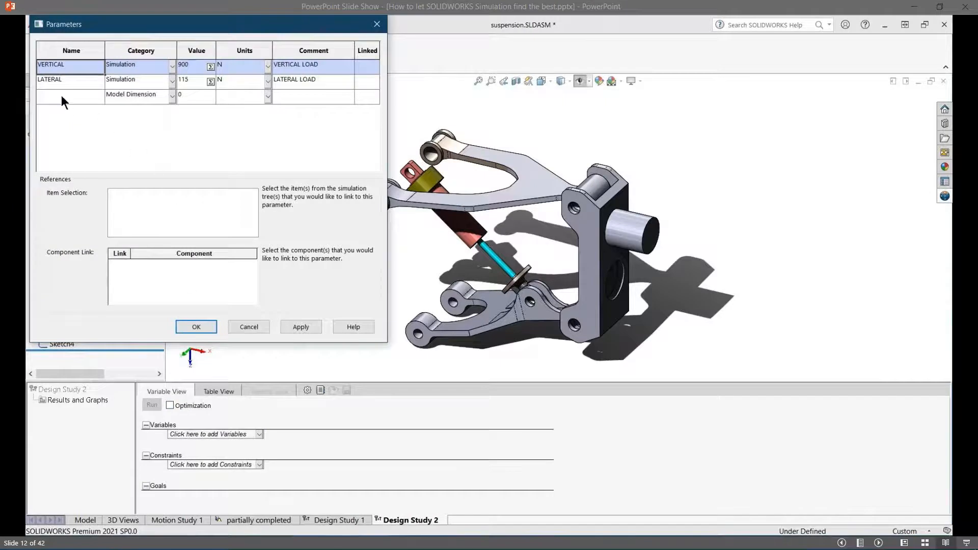
pyautogui.click(62, 97)
pyautogui.write('ARM')
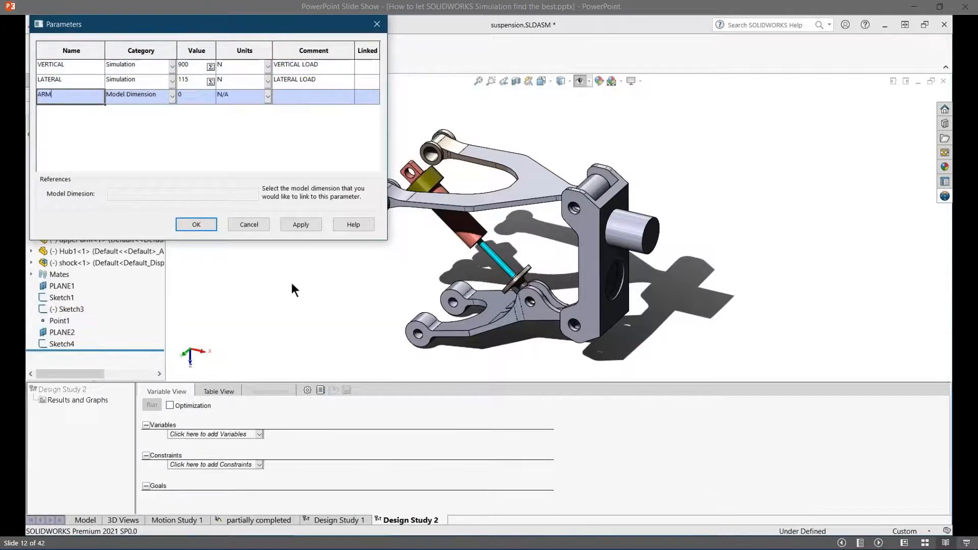
pyautogui.doubleClick(476, 322)
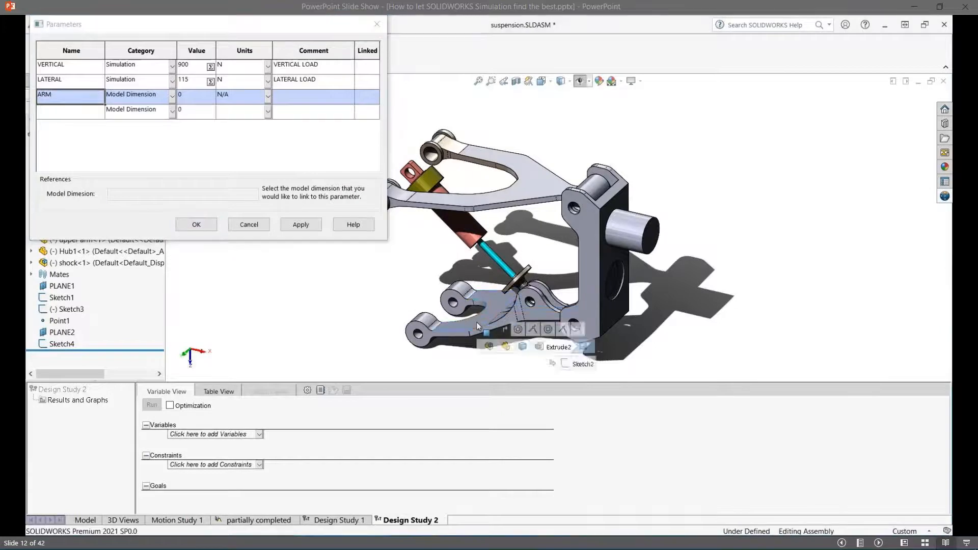
pyautogui.click(468, 317)
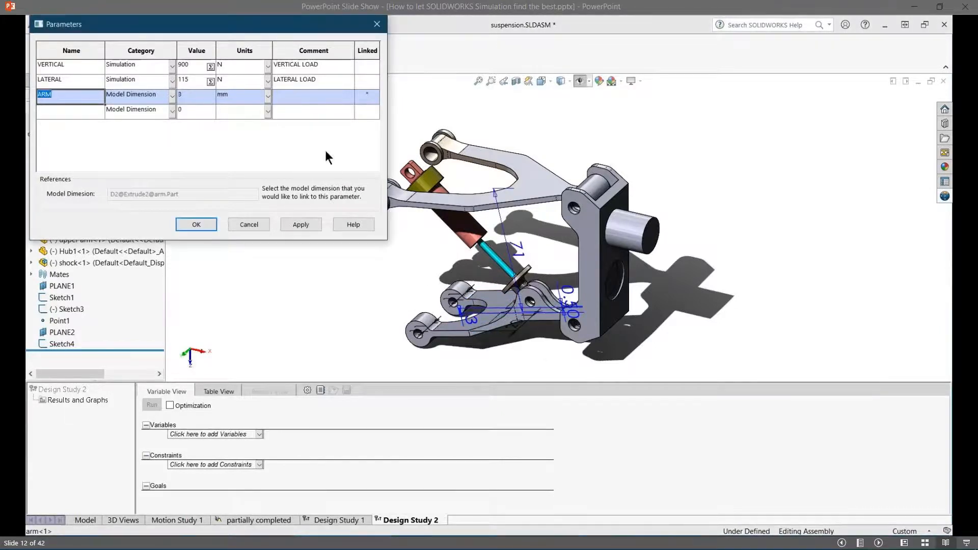
# - Give the ARM parameter the comment ARM THICKNESS and apply it to the study
pyautogui.click(304, 96)
pyautogui.write('AR')
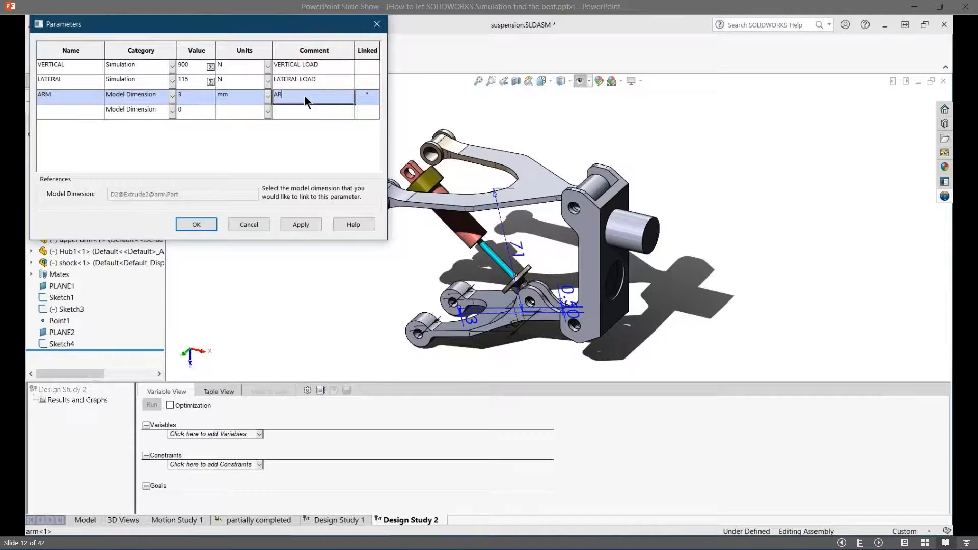
pyautogui.write('M THICKNES')
pyautogui.click(306, 224)
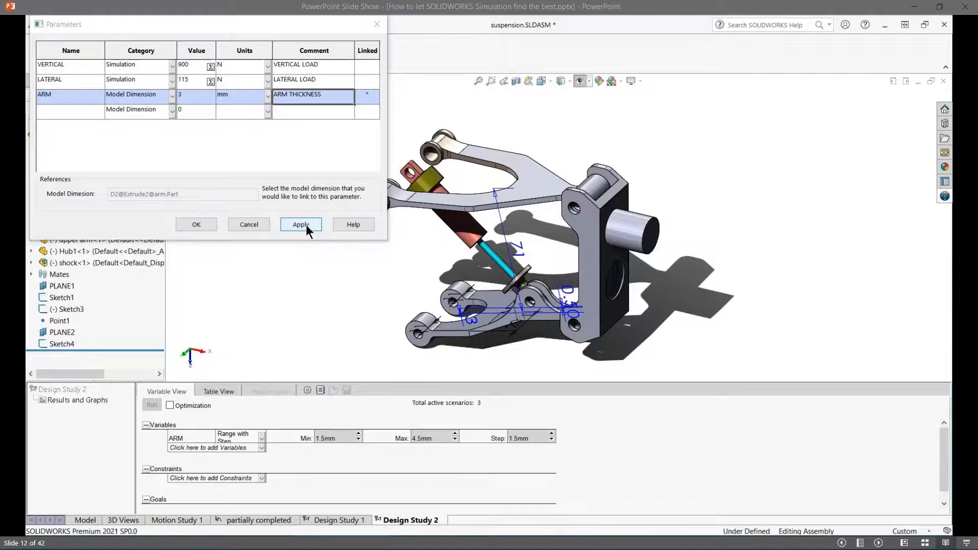
pyautogui.click(196, 224)
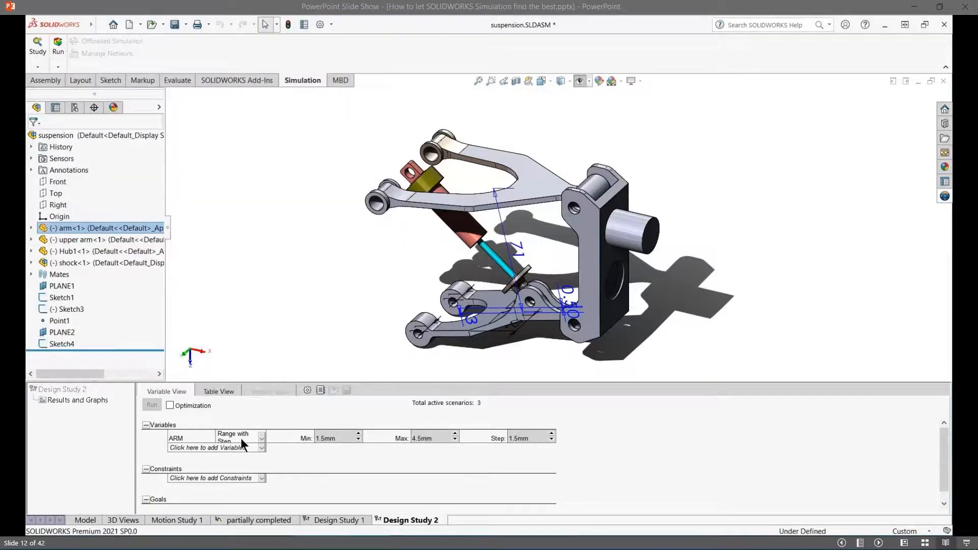
# - Set the ARM variable's range to a maximum of 8 mm with a step of 0.5 mm
pyautogui.doubleClick(422, 439)
pyautogui.write('8')
pyautogui.press('Tab')
pyautogui.write('5')
pyautogui.press('Tab')
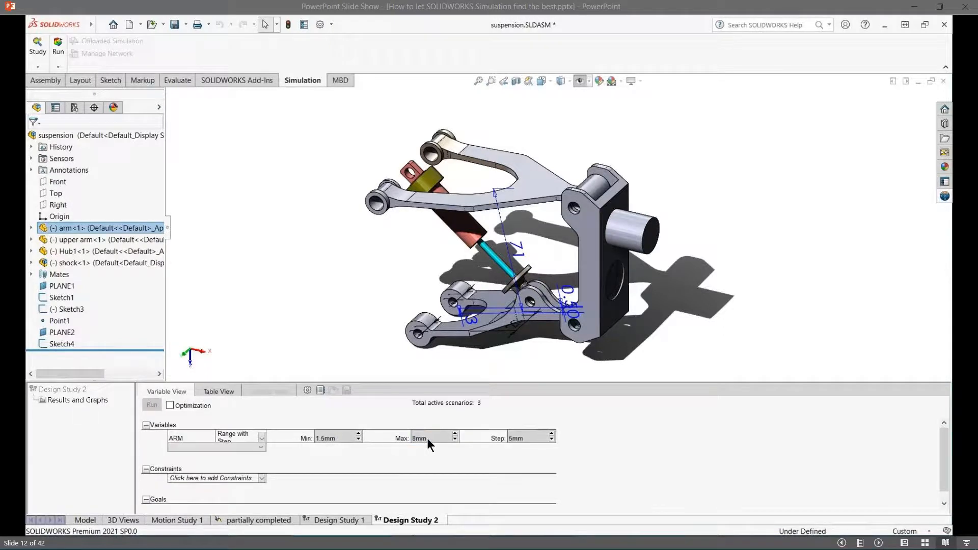
pyautogui.click(536, 437)
pyautogui.write('0.5')
pyautogui.press('Tab')
# - Add the Stress1 and Displacement1 sensors as constraints, both set to Monitor Only
pyautogui.click(242, 478)
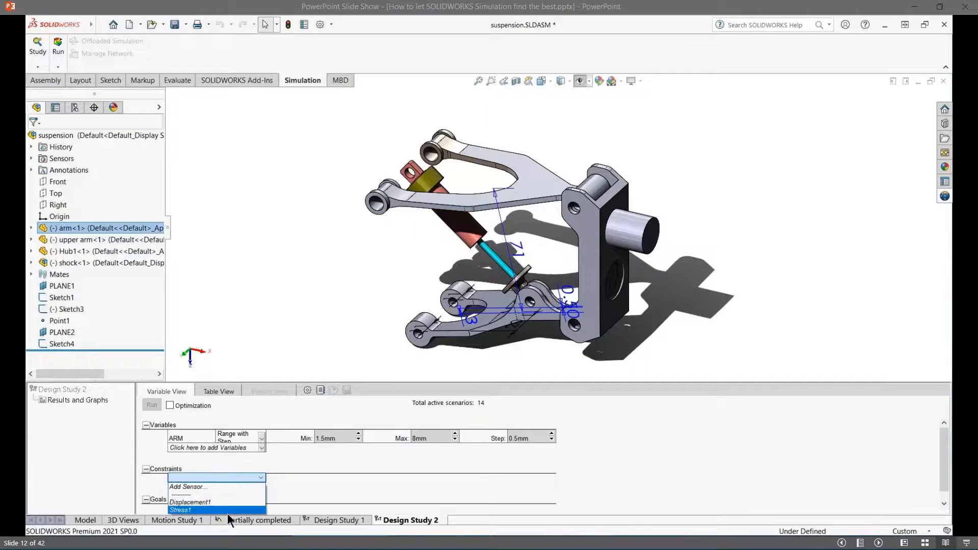
pyautogui.click(227, 512)
pyautogui.click(239, 482)
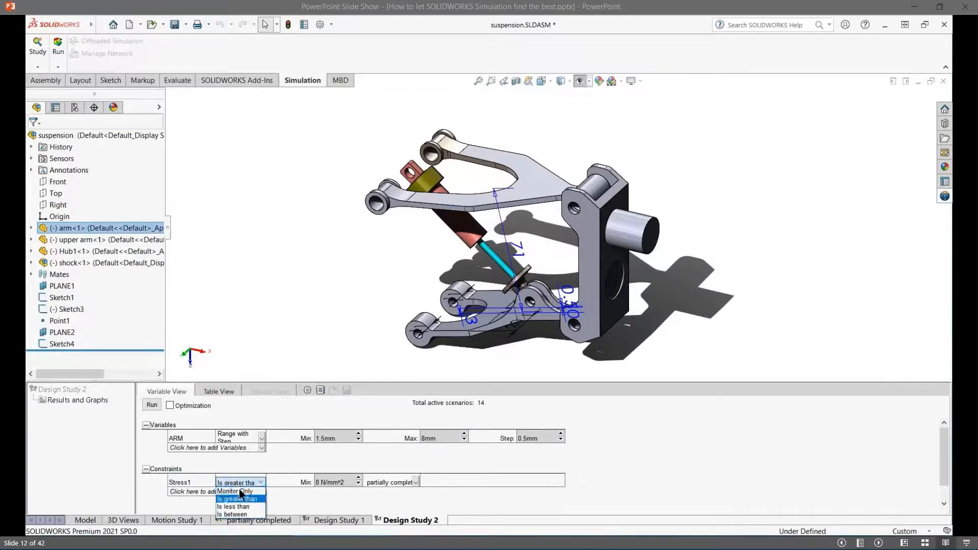
pyautogui.click(241, 492)
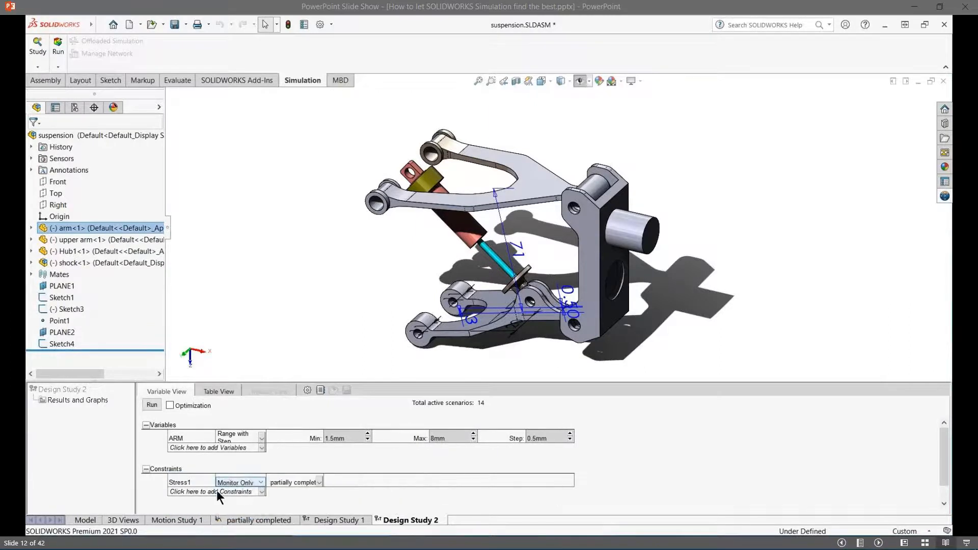
pyautogui.click(216, 491)
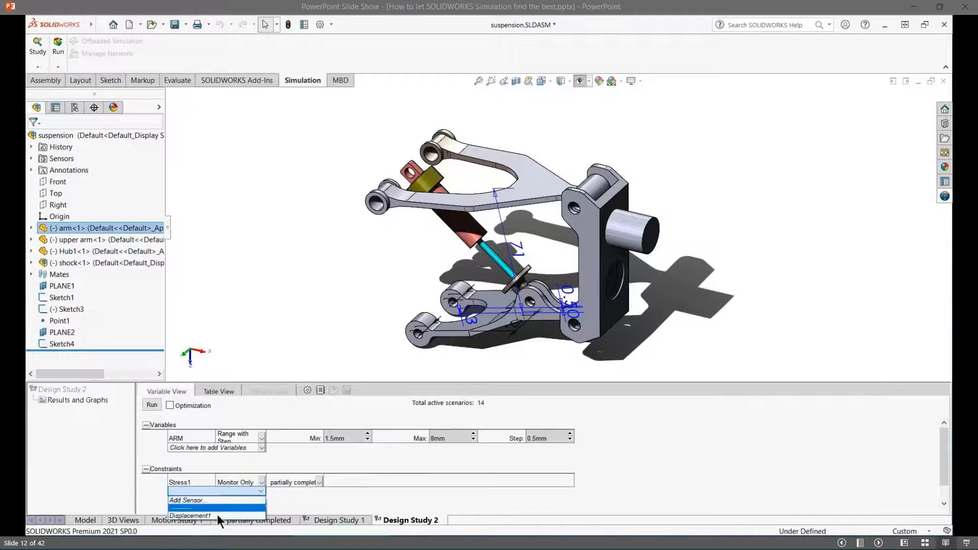
pyautogui.click(247, 496)
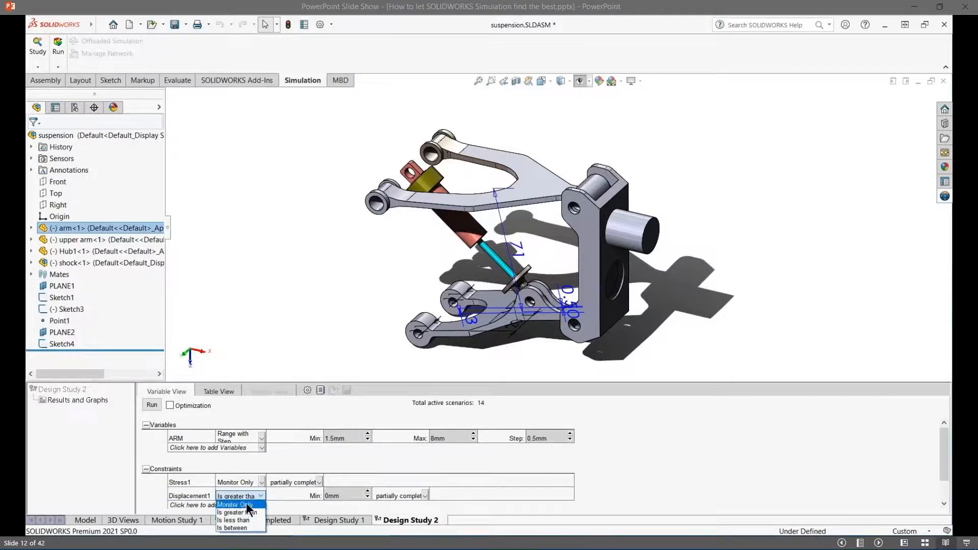
pyautogui.click(247, 504)
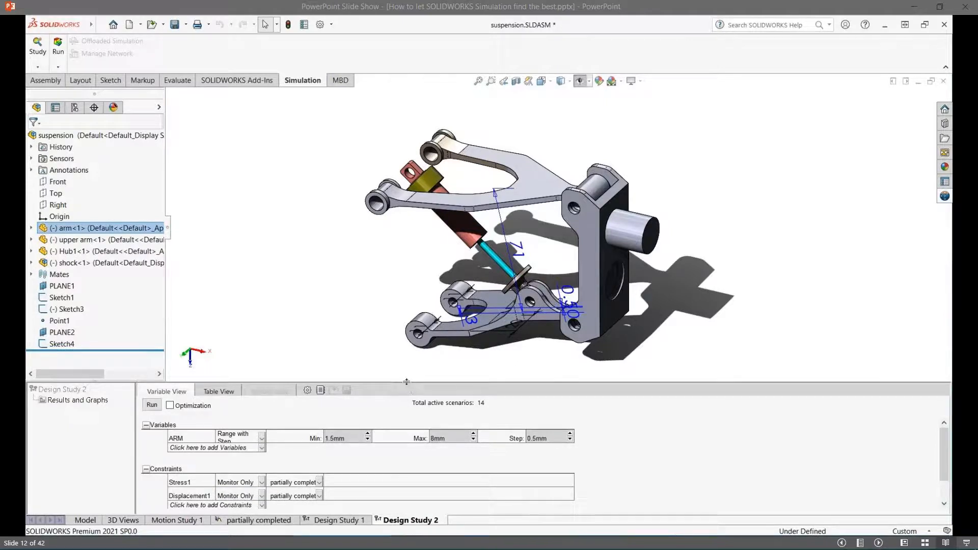
# - Start a new constraint sensor of type Simulation Data for von Mises stress, with units of N/mm^2 (MPa)
pyautogui.scroll(-2, 356, 459)
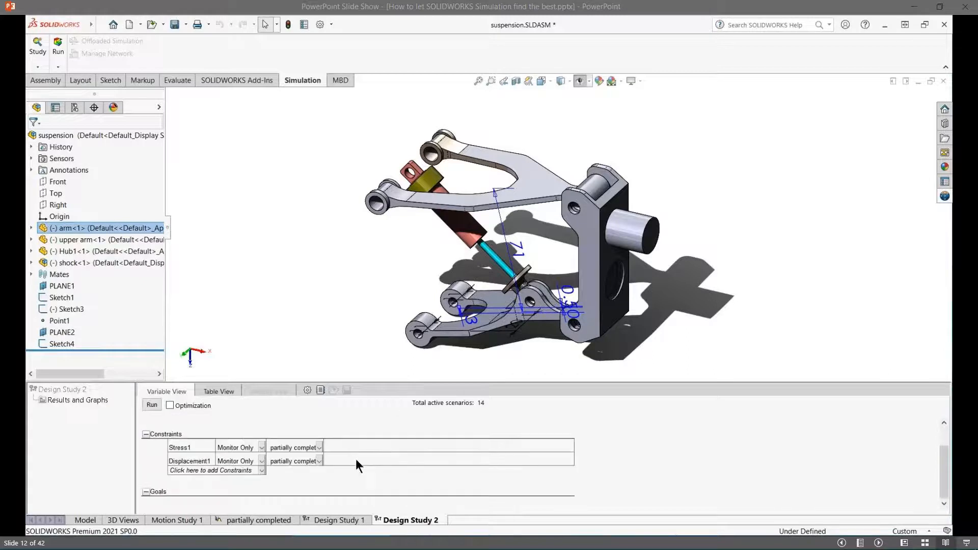
pyautogui.click(245, 471)
pyautogui.click(231, 479)
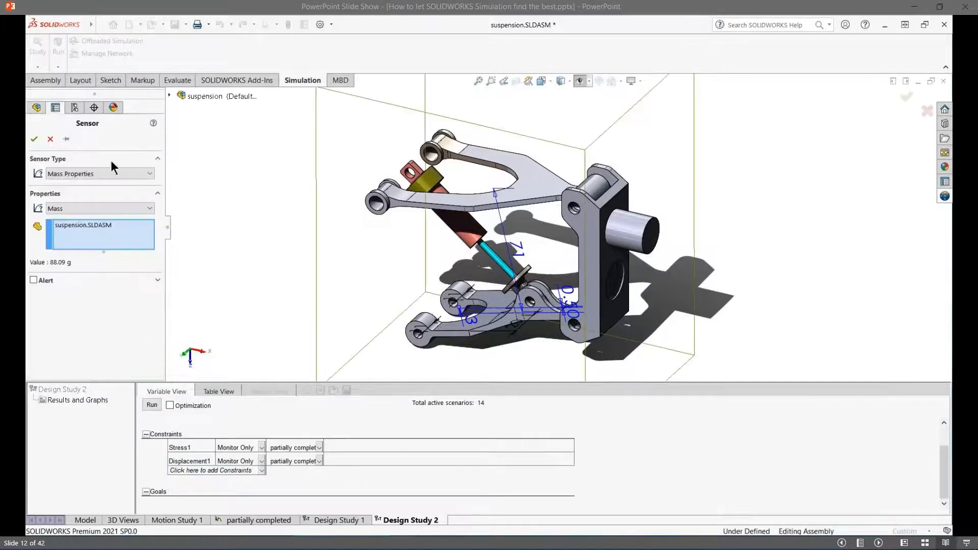
pyautogui.click(105, 172)
pyautogui.click(100, 182)
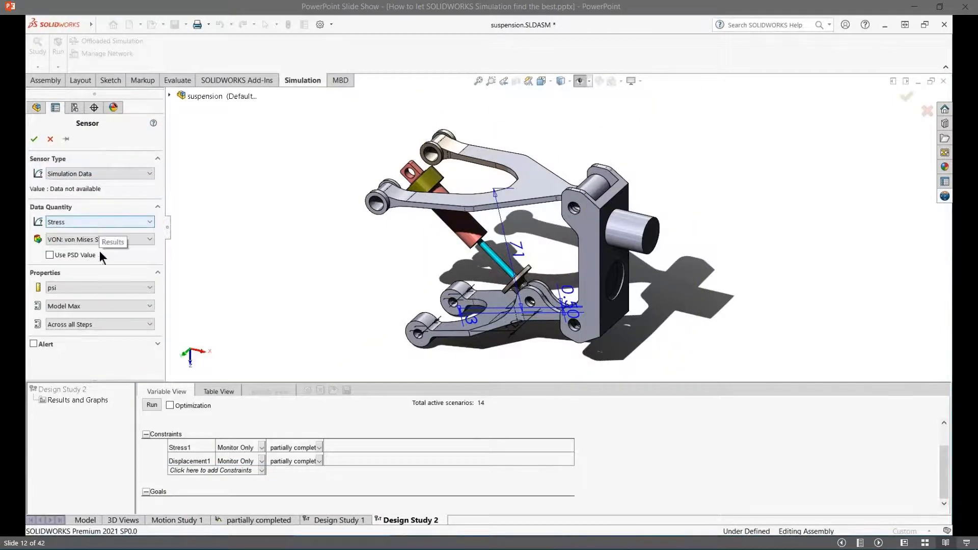
pyautogui.click(109, 286)
pyautogui.click(105, 323)
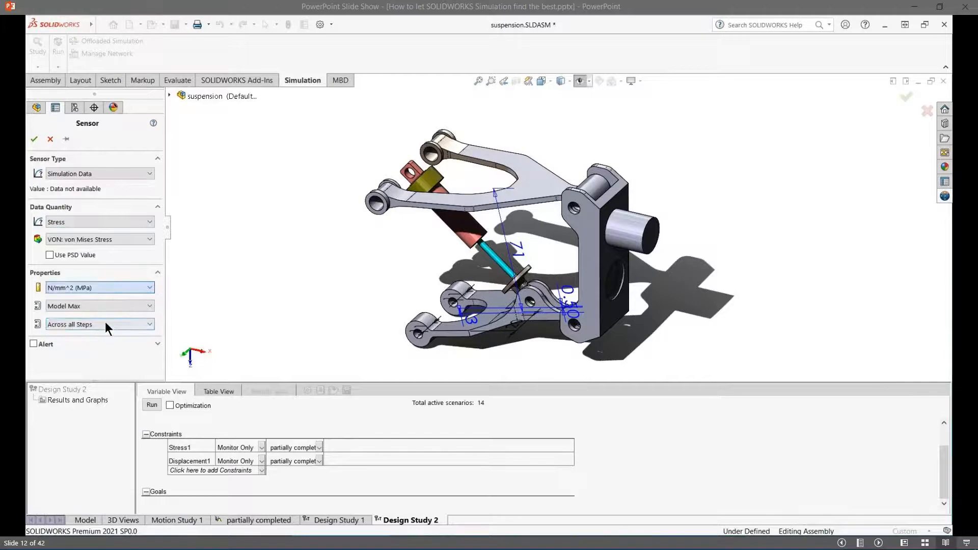
# - Make the stress sensor report Max over Selected Entities for the lower arm component and accept it
pyautogui.click(116, 307)
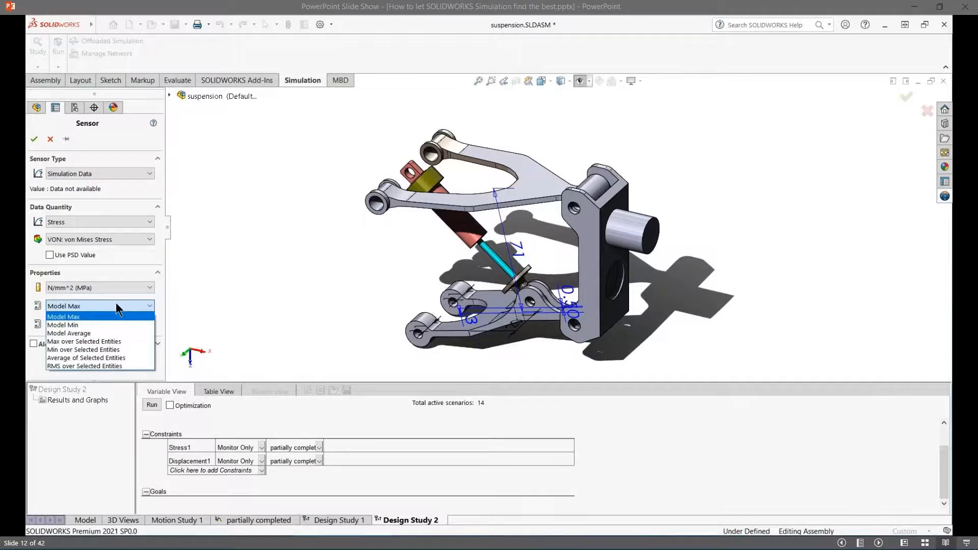
pyautogui.click(118, 341)
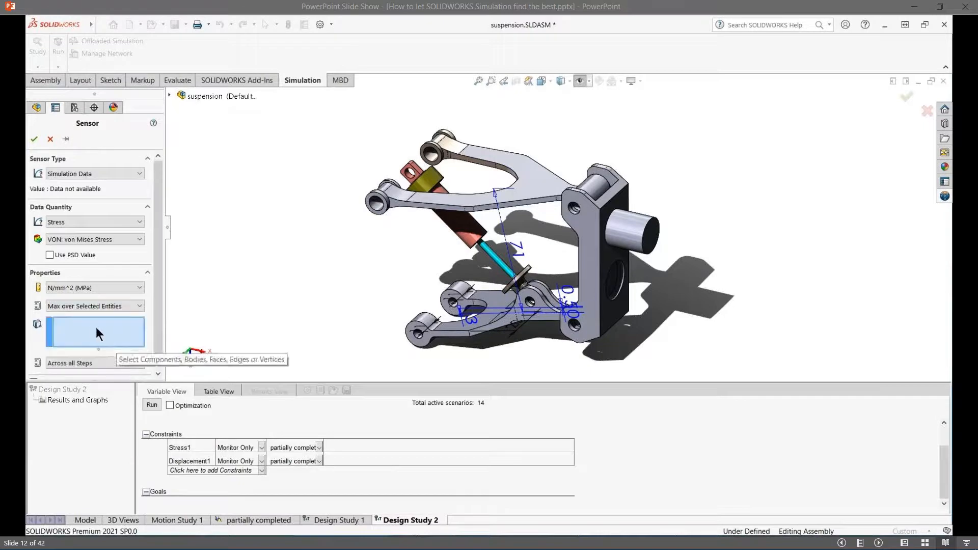
pyautogui.click(169, 93)
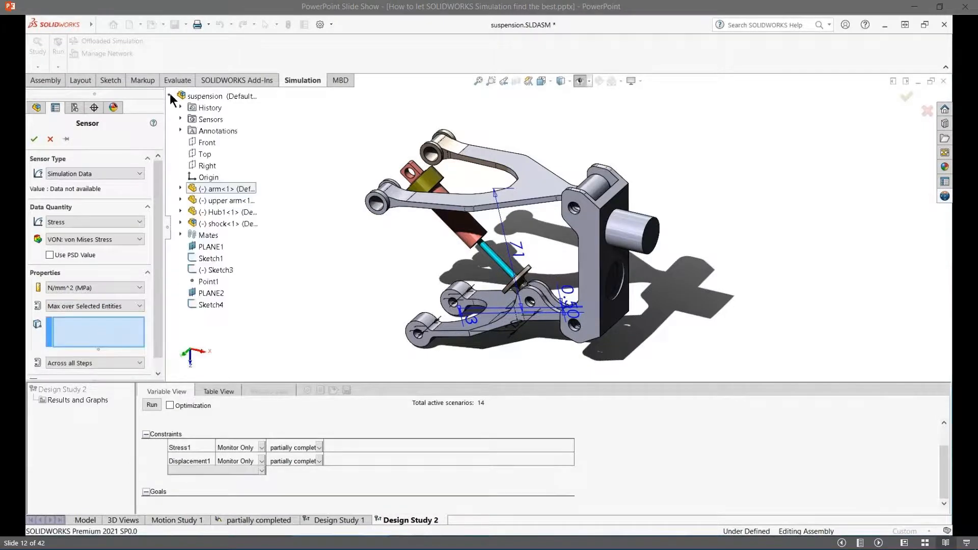
pyautogui.click(214, 189)
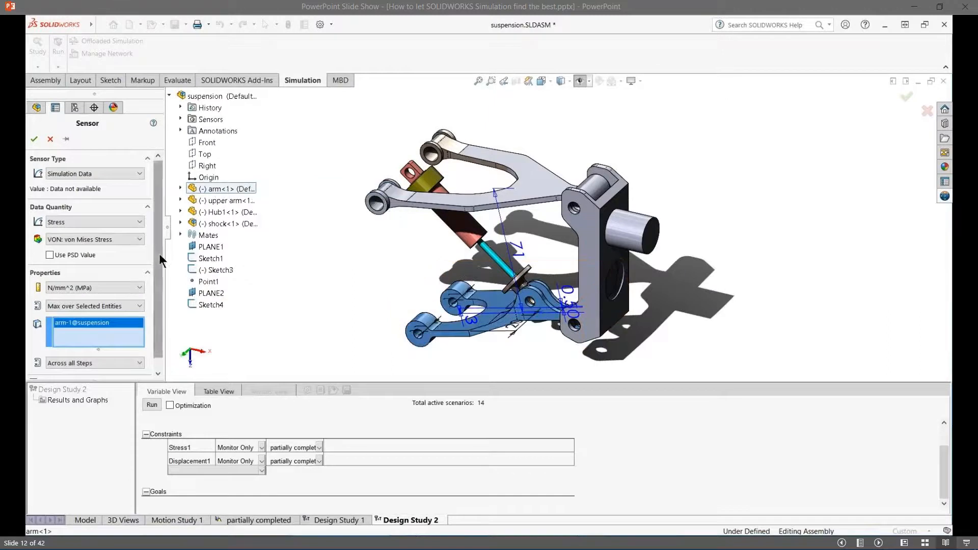
pyautogui.scroll(-1, 159, 260)
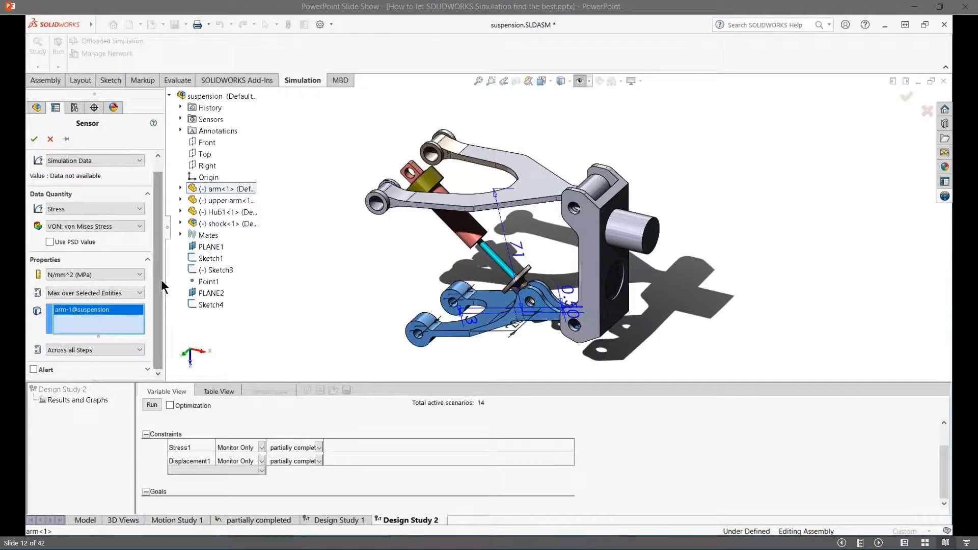
pyautogui.click(34, 139)
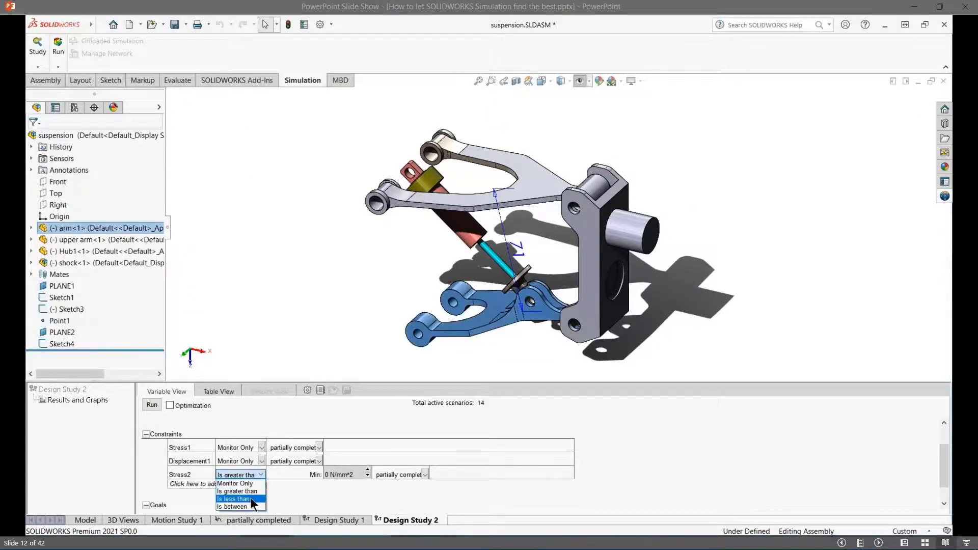
# - Constrain the lower arm's stress sensor to be less than 310 N/mm^2
pyautogui.click(250, 500)
pyautogui.click(334, 475)
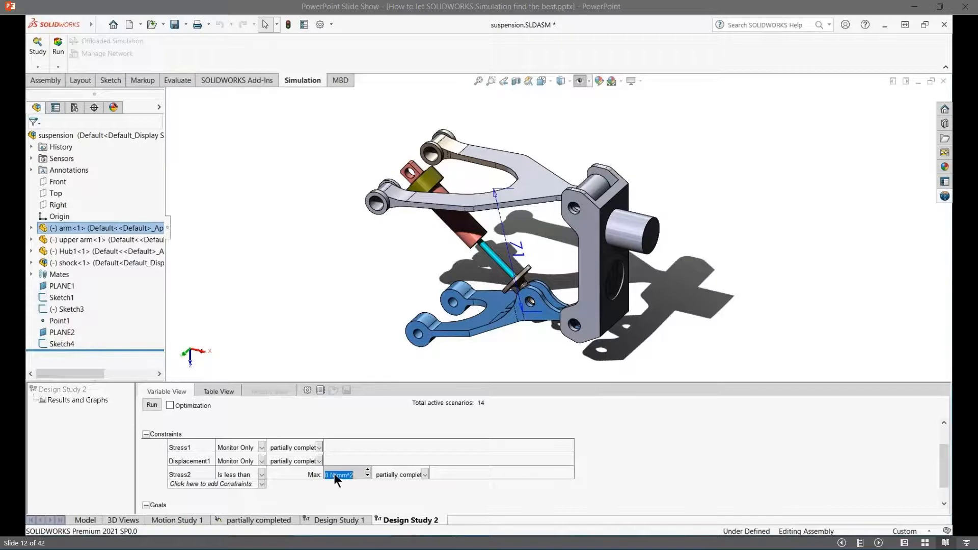
pyautogui.write('310')
pyautogui.press('Return')
# - Start a new constraint sensor of type Simulation Data for URES: Resultant Displacement, with units of mm
pyautogui.click(224, 485)
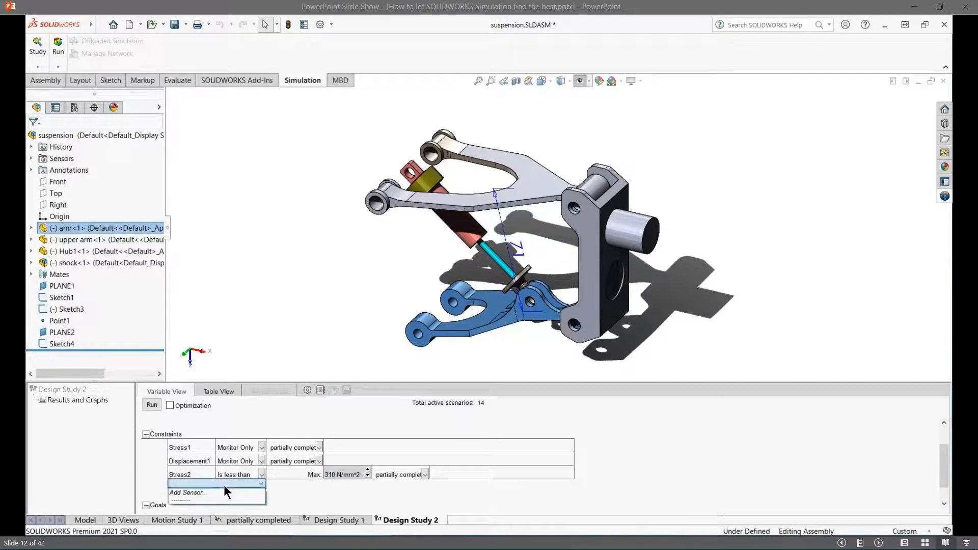
pyautogui.click(221, 494)
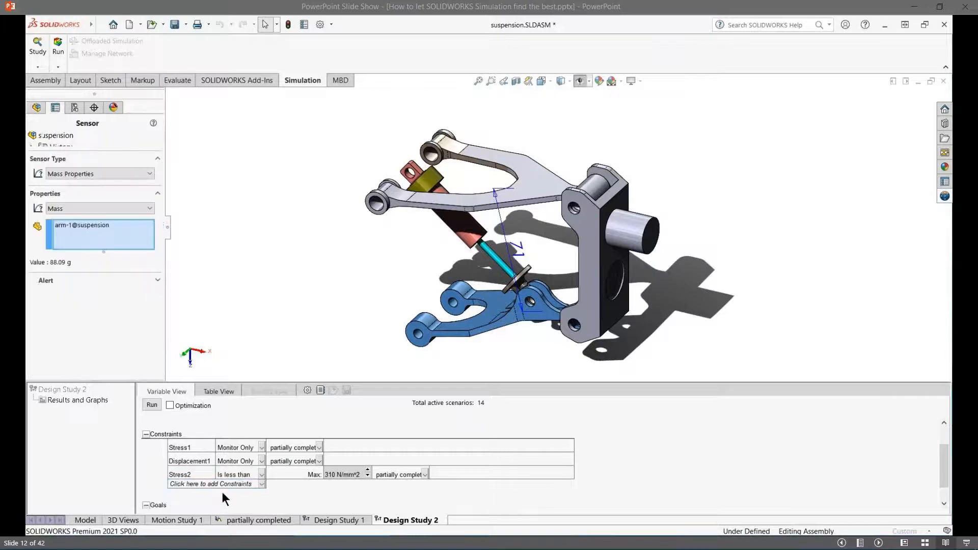
pyautogui.click(97, 175)
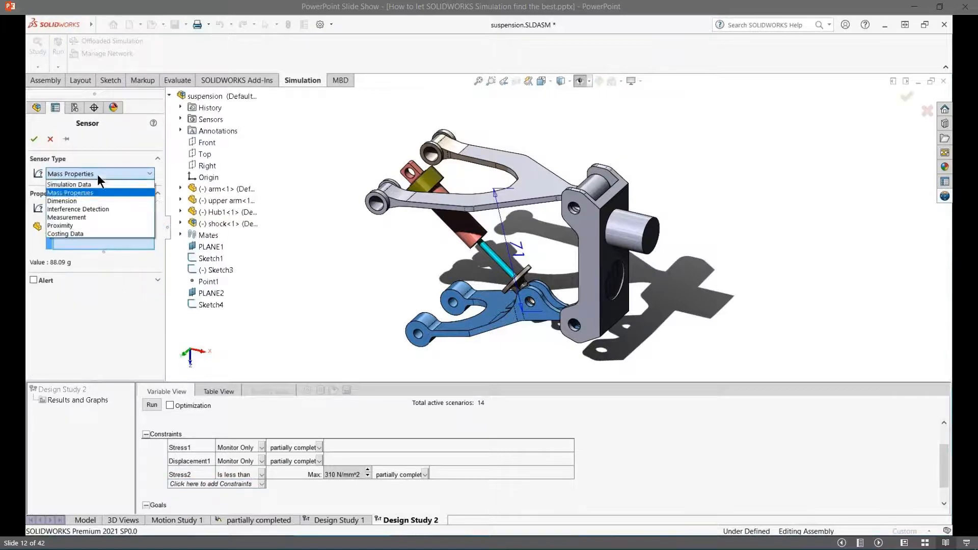
pyautogui.click(97, 181)
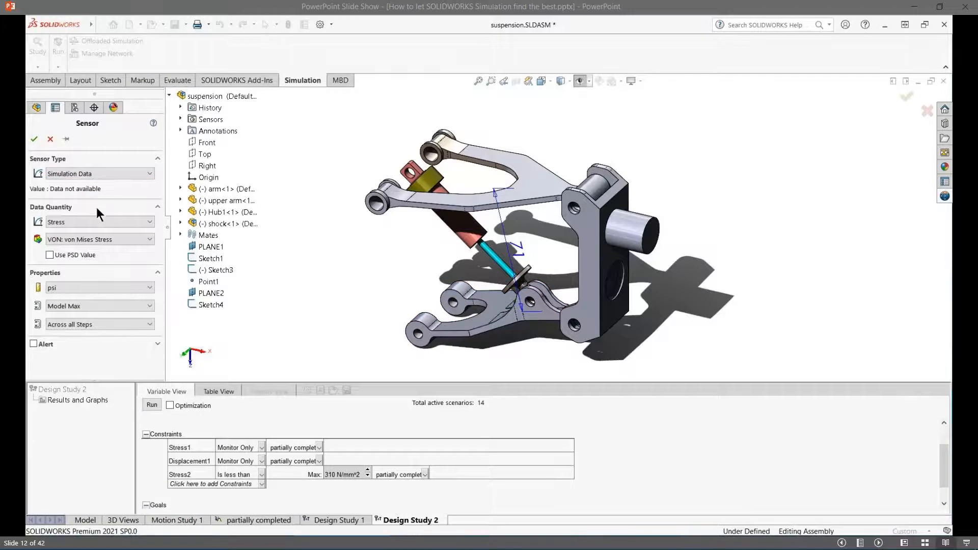
pyautogui.click(99, 222)
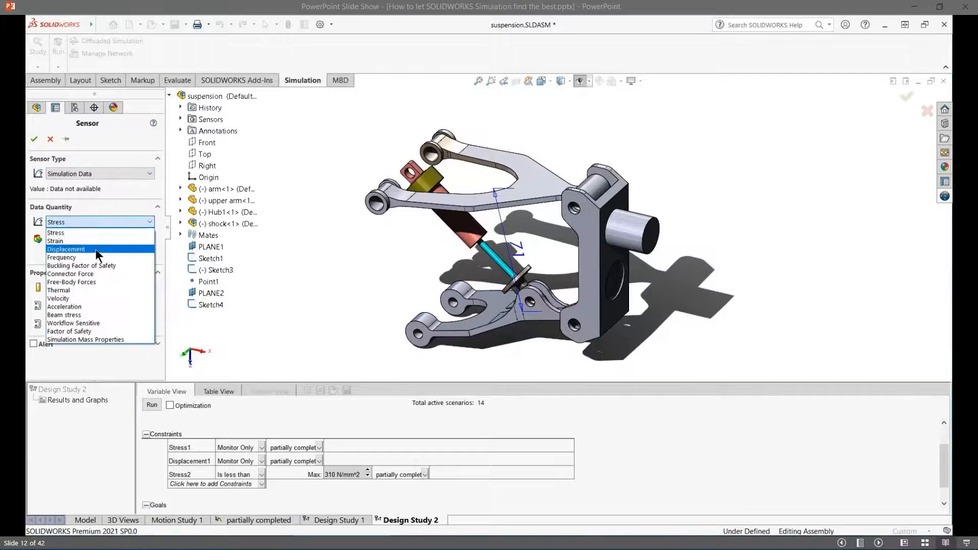
pyautogui.click(96, 249)
pyautogui.click(102, 238)
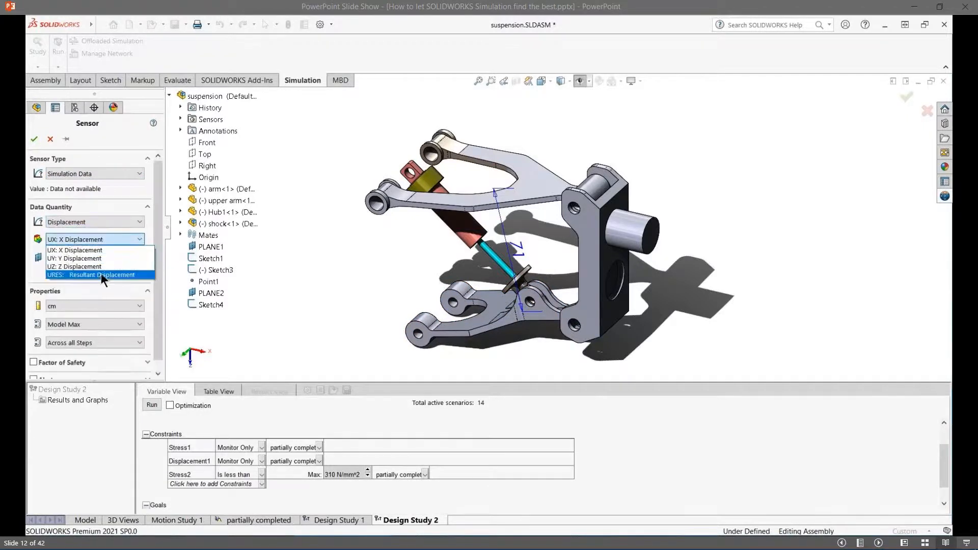
pyautogui.click(101, 274)
pyautogui.click(106, 239)
pyautogui.click(105, 239)
pyautogui.click(108, 286)
pyautogui.click(106, 296)
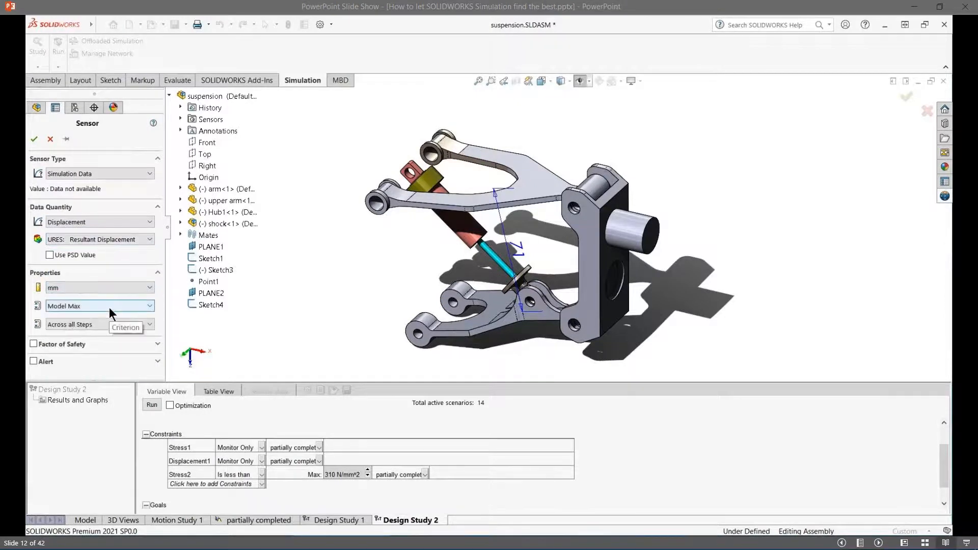
# - Make the displacement sensor report Max over Selected Entities for the Hub1 component and accept it
pyautogui.click(110, 306)
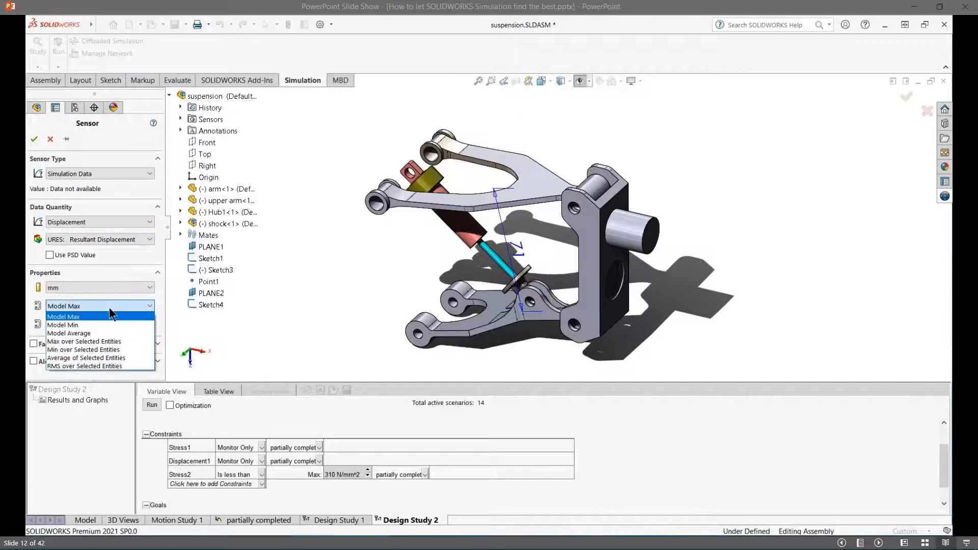
pyautogui.click(116, 341)
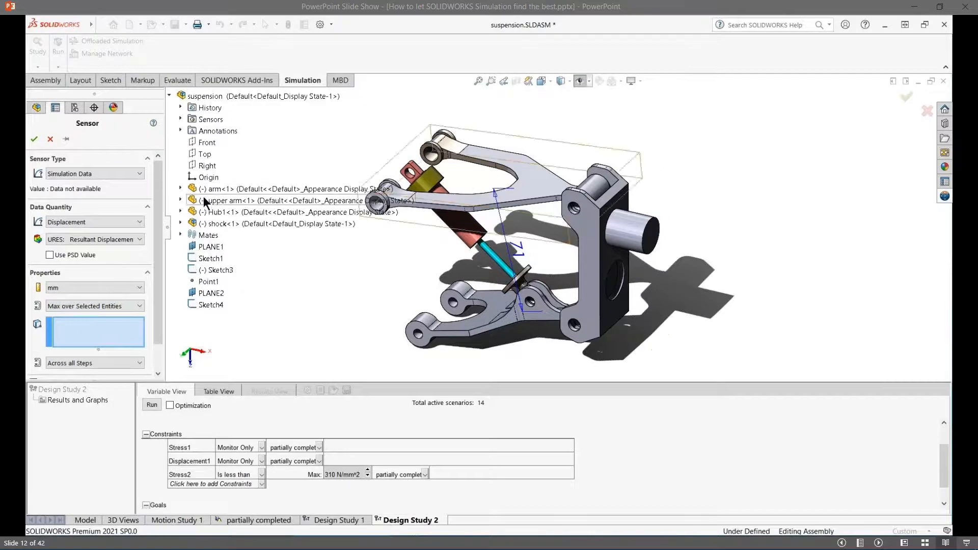
pyautogui.click(215, 189)
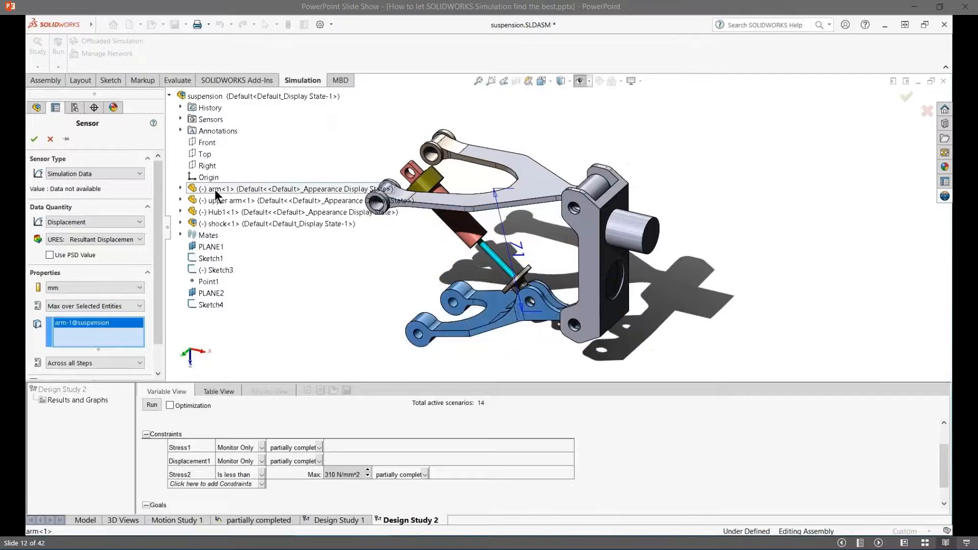
pyautogui.rightClick(110, 335)
pyautogui.click(131, 341)
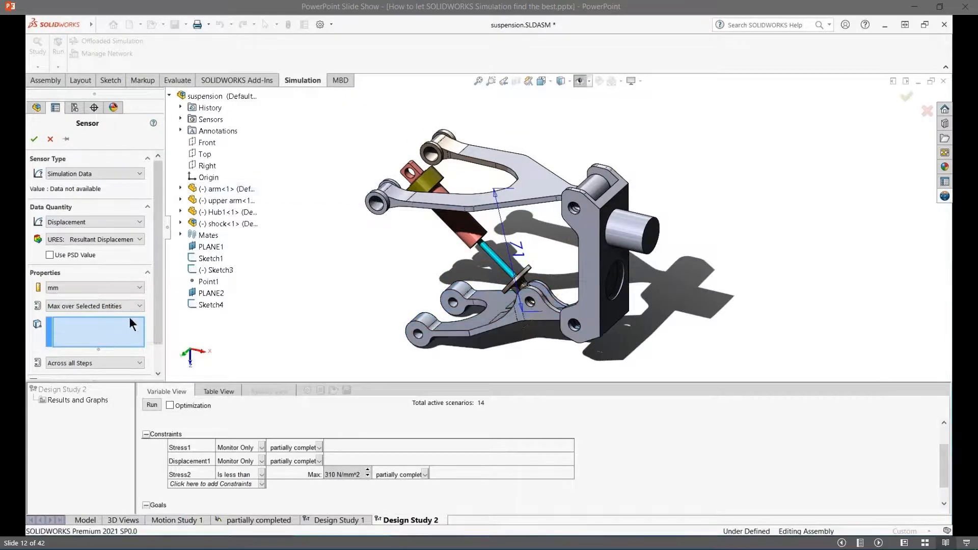
pyautogui.click(219, 212)
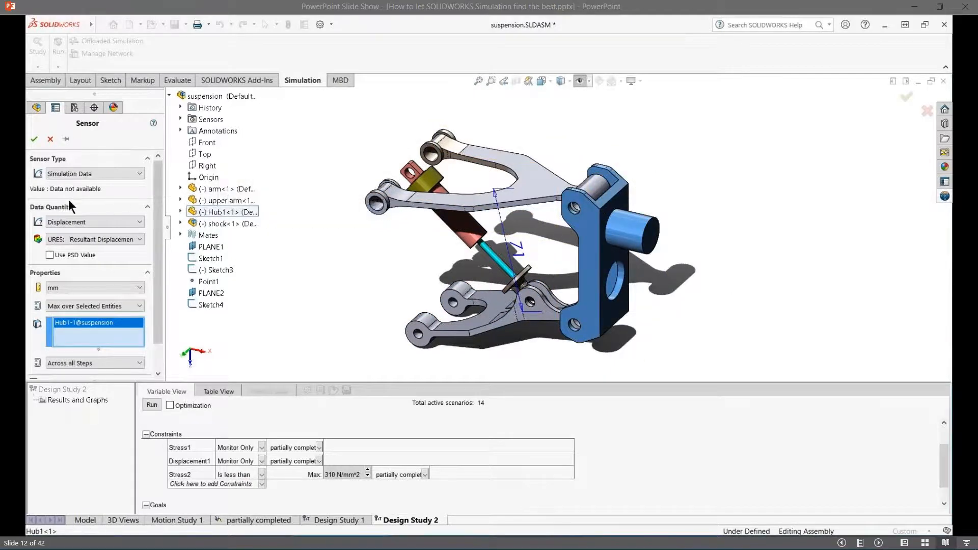
pyautogui.click(34, 139)
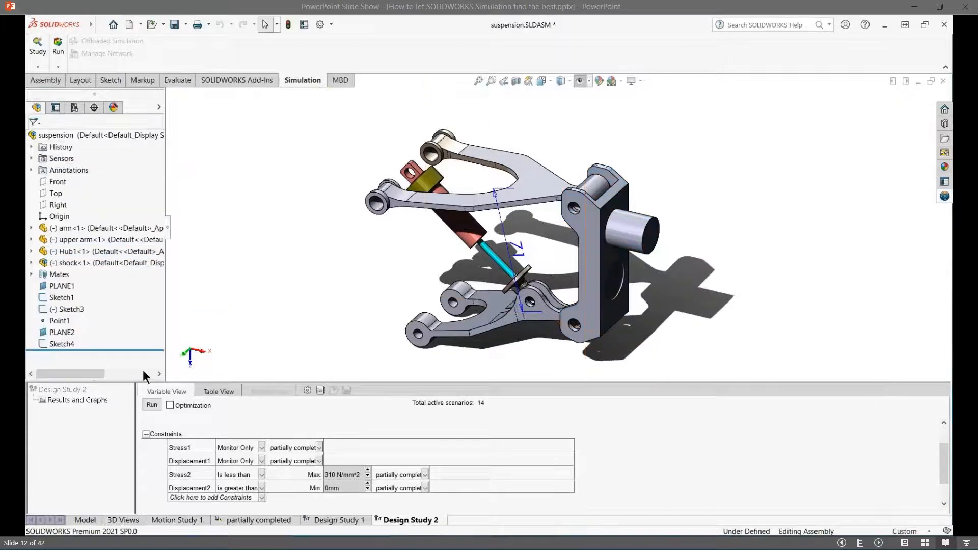
# - Constrain the hub's displacement sensor to be less than 26 mm
pyautogui.click(226, 488)
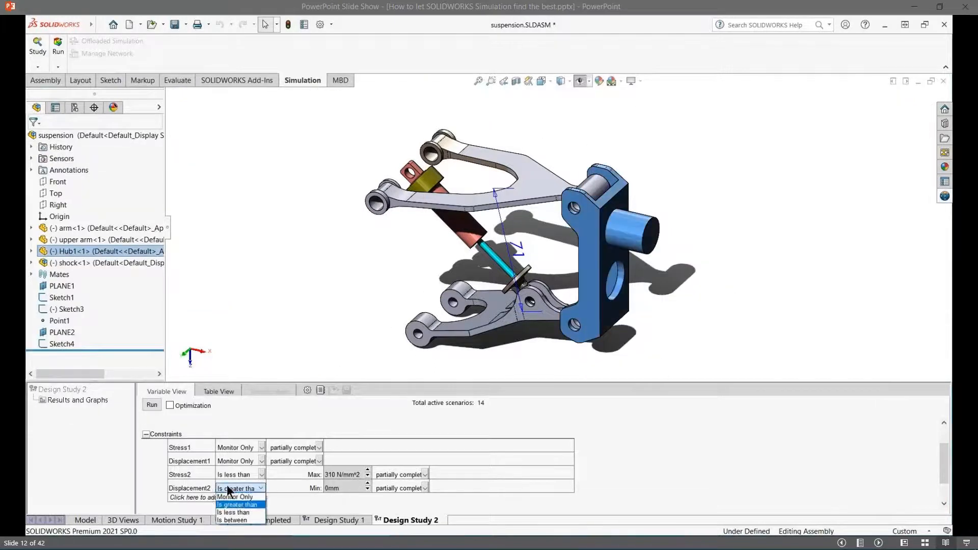
pyautogui.click(240, 509)
pyautogui.click(332, 488)
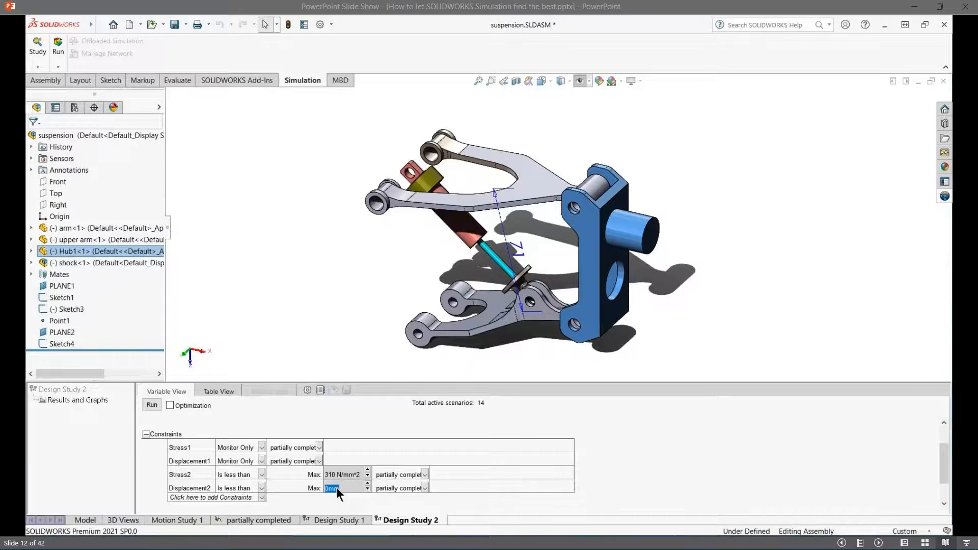
pyautogui.press('Tab')
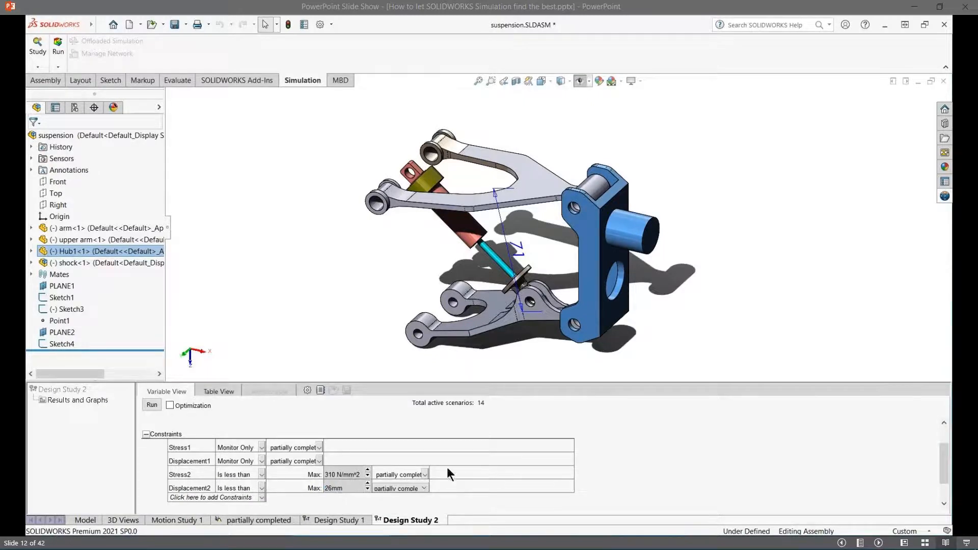
# - Review the study's variable and constraint setup and the table of arm thickness scenarios
pyautogui.scroll(-1, 560, 464)
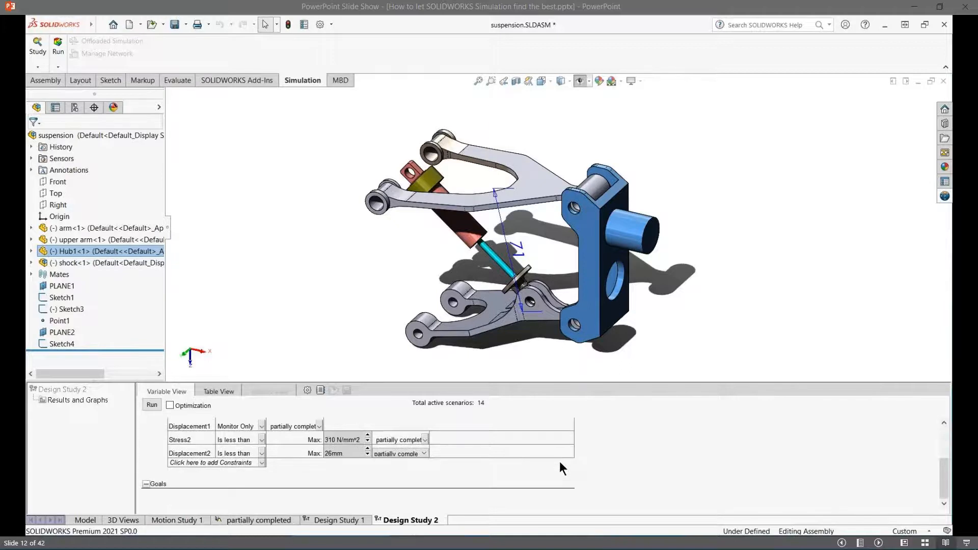
pyautogui.scroll(3, 560, 463)
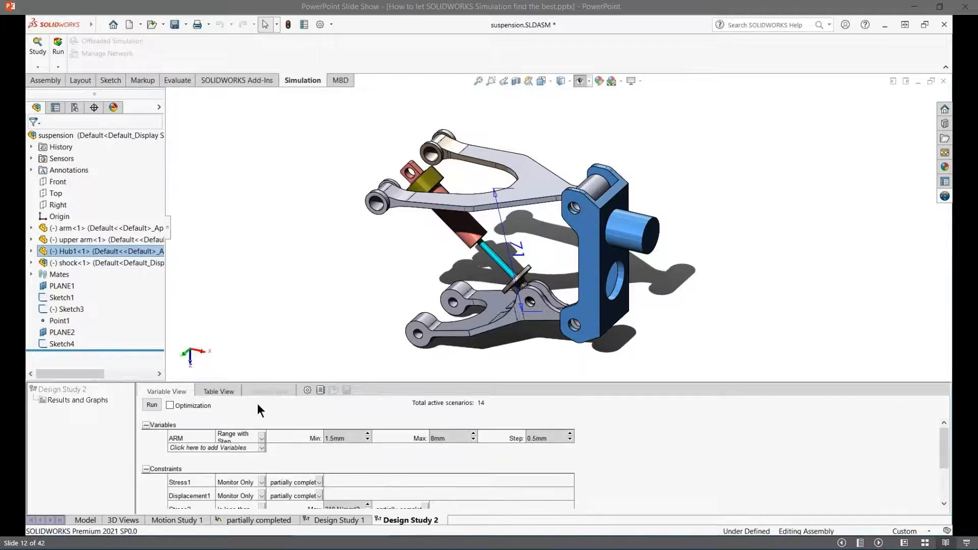
pyautogui.click(221, 389)
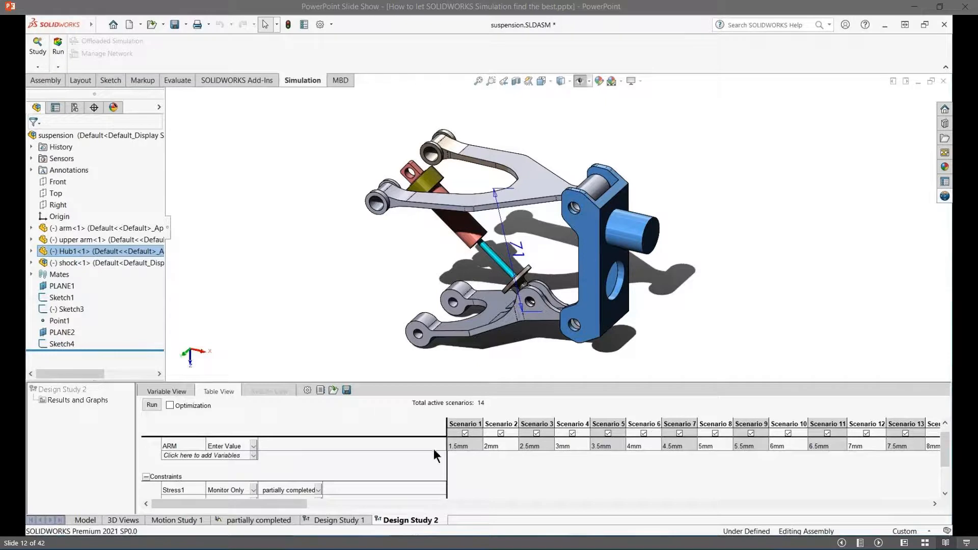
pyautogui.click(449, 469)
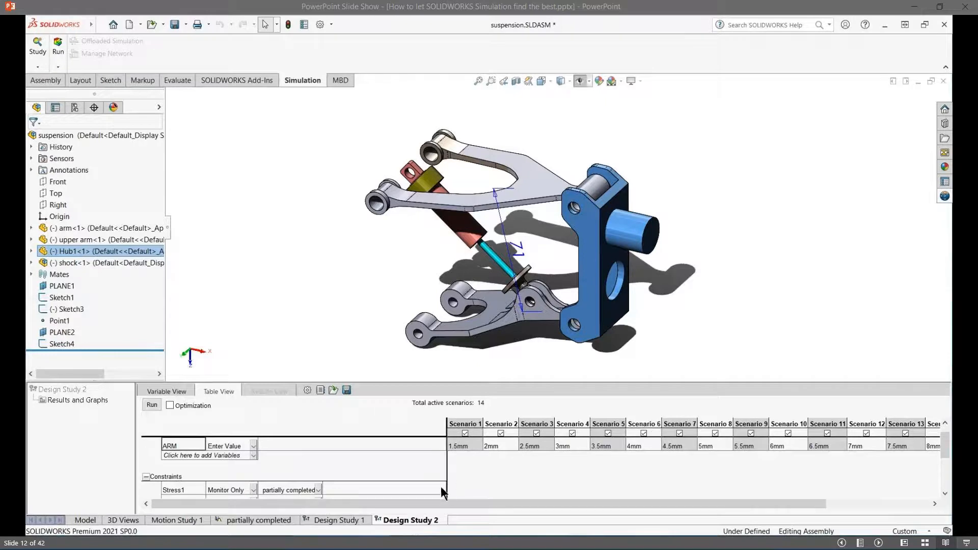
# - Set the design study quality to Fast results and run the study
pyautogui.click(309, 390)
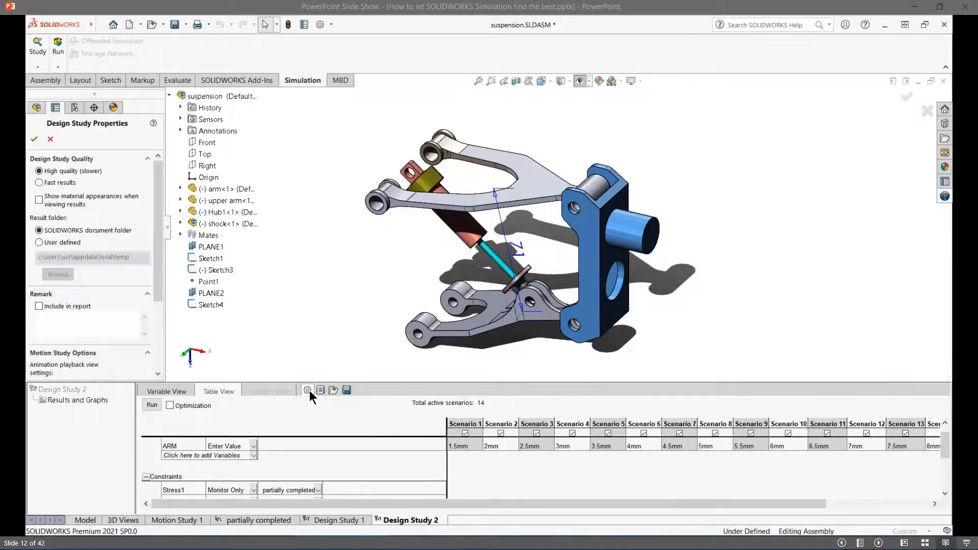
pyautogui.click(40, 183)
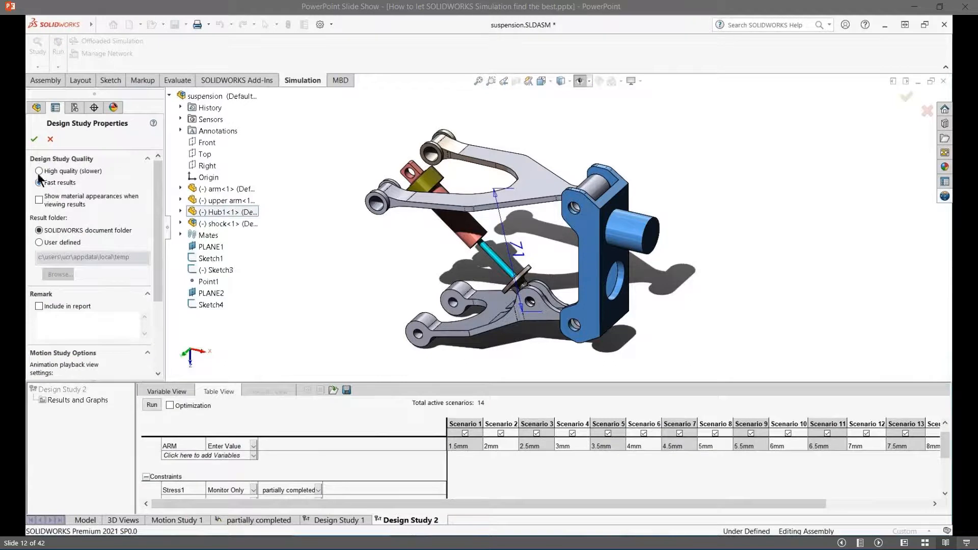
pyautogui.click(34, 139)
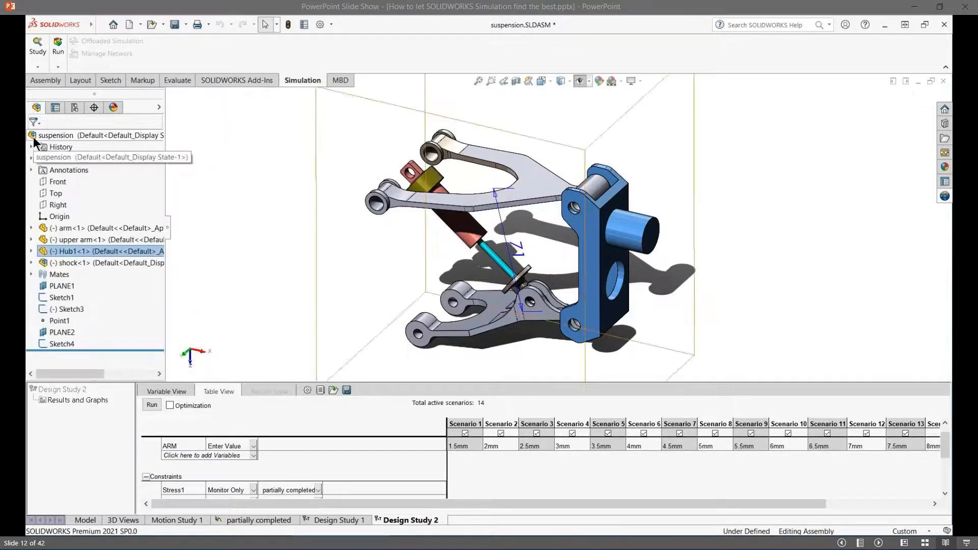
pyautogui.click(152, 404)
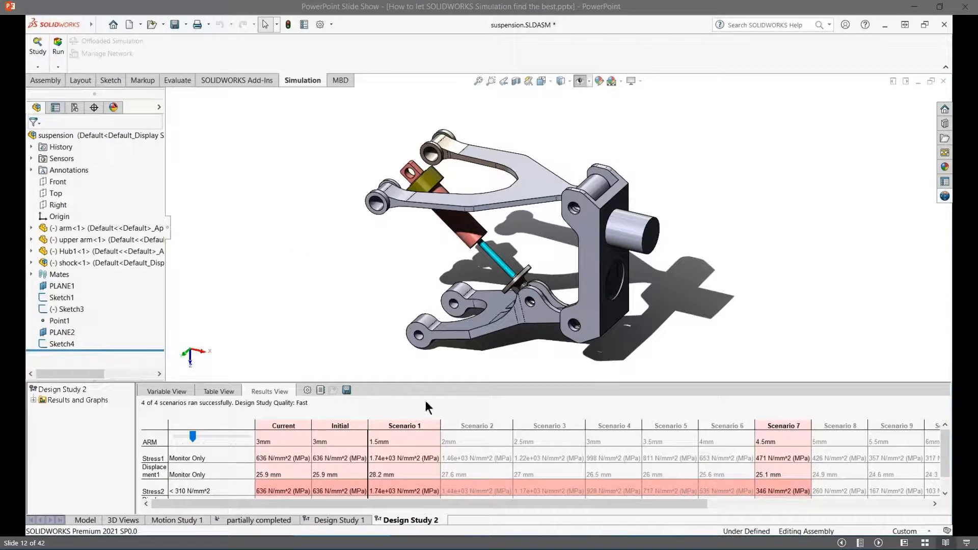
# - Display the Stress2 result plot for Scenario 1
pyautogui.click(415, 426)
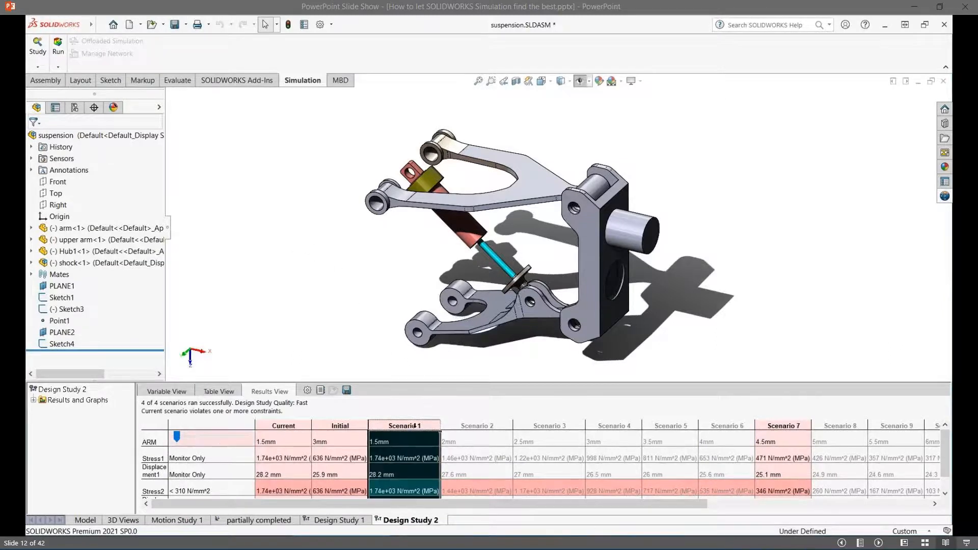
pyautogui.click(33, 400)
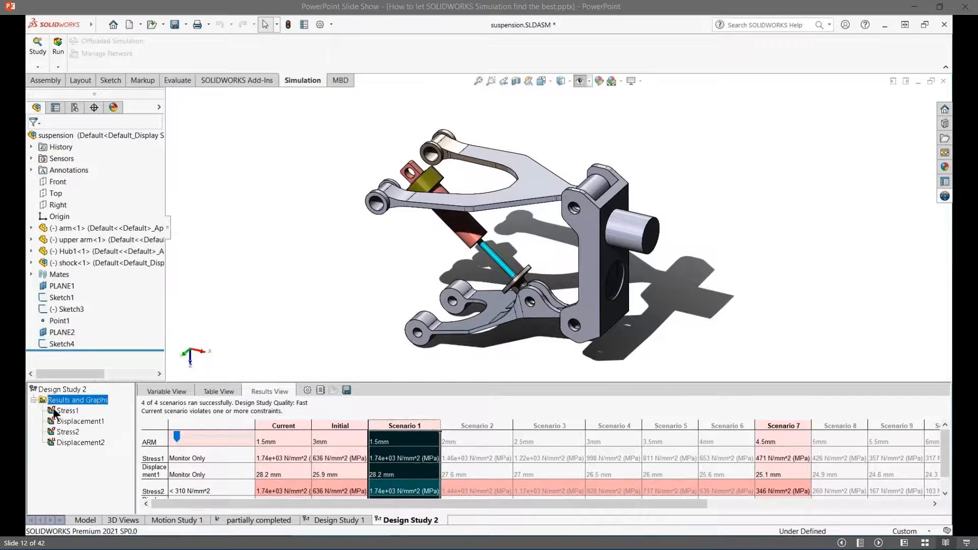
pyautogui.click(68, 432)
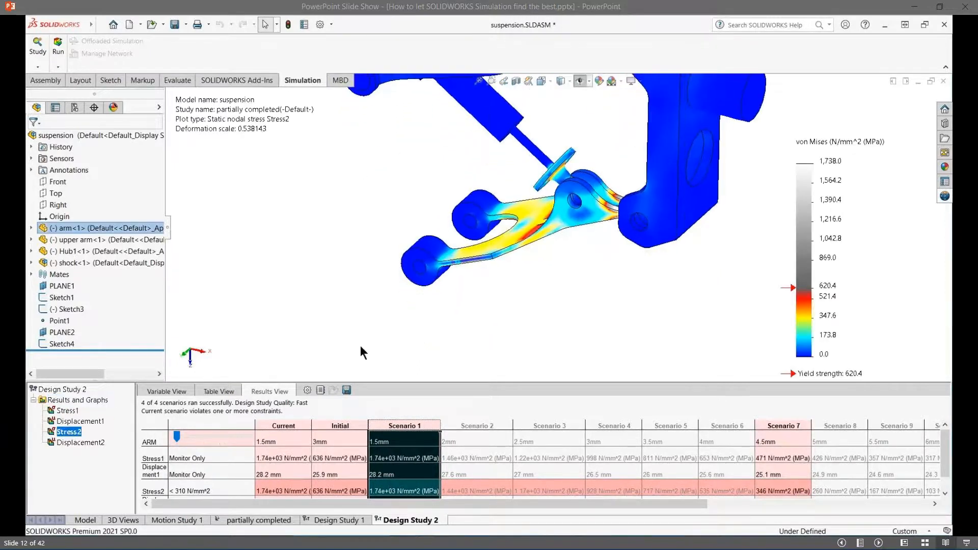
# - Check Scenario 2, dismissing its notice, and display the Stress2 plot for Scenario 7
pyautogui.click(482, 425)
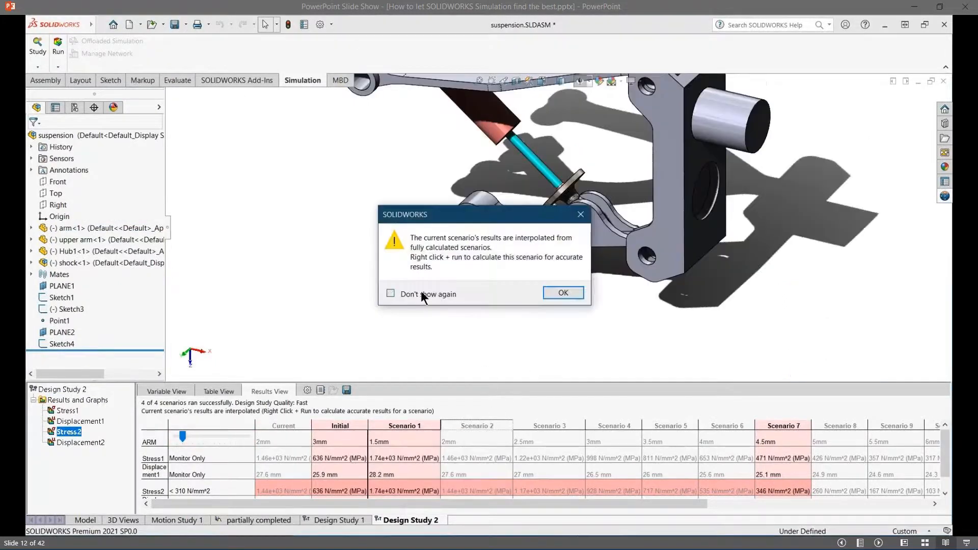
pyautogui.click(421, 291)
pyautogui.click(430, 294)
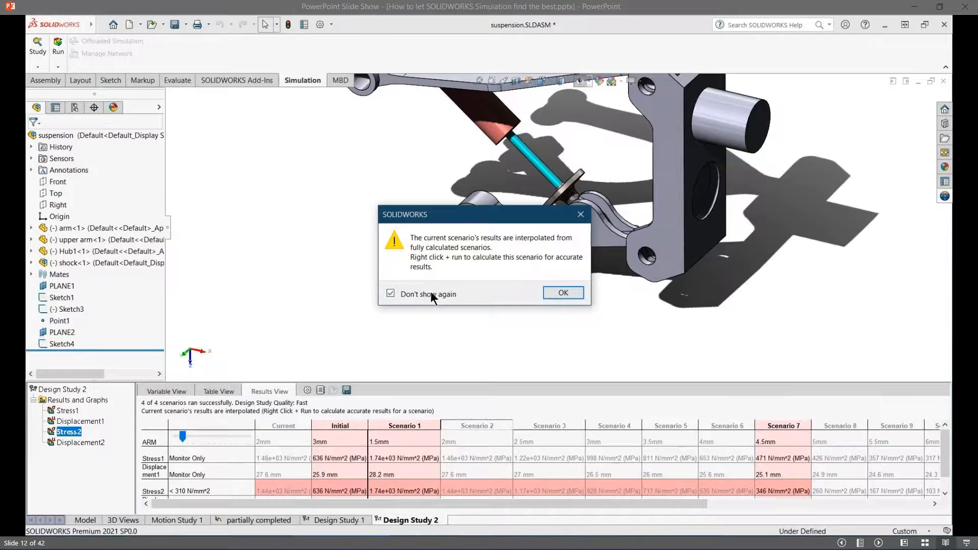
pyautogui.click(567, 294)
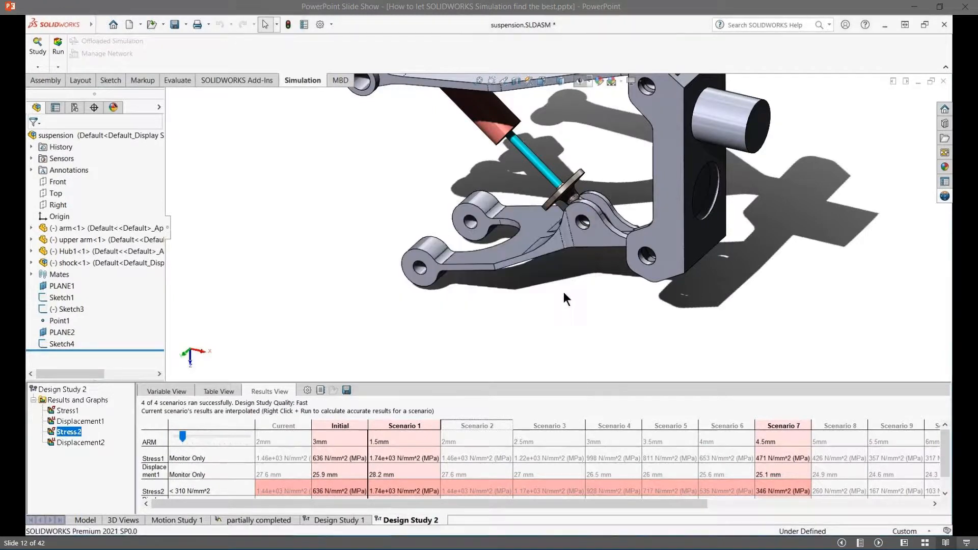
pyautogui.click(789, 425)
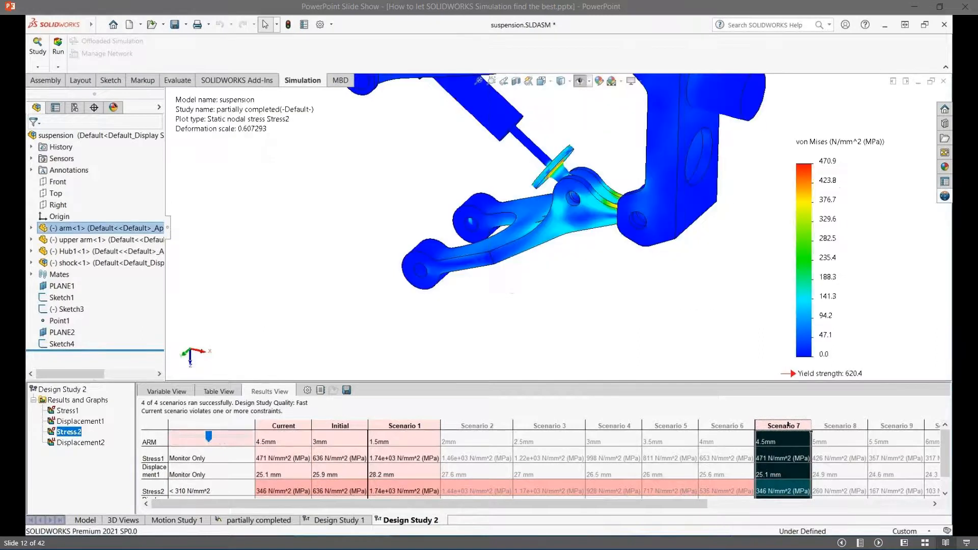
# - Examine the Stress2 and Displacement2 results across the remaining scenarios up to Scenario 14
pyautogui.moveTo(668, 505); pyautogui.dragTo(827, 504)
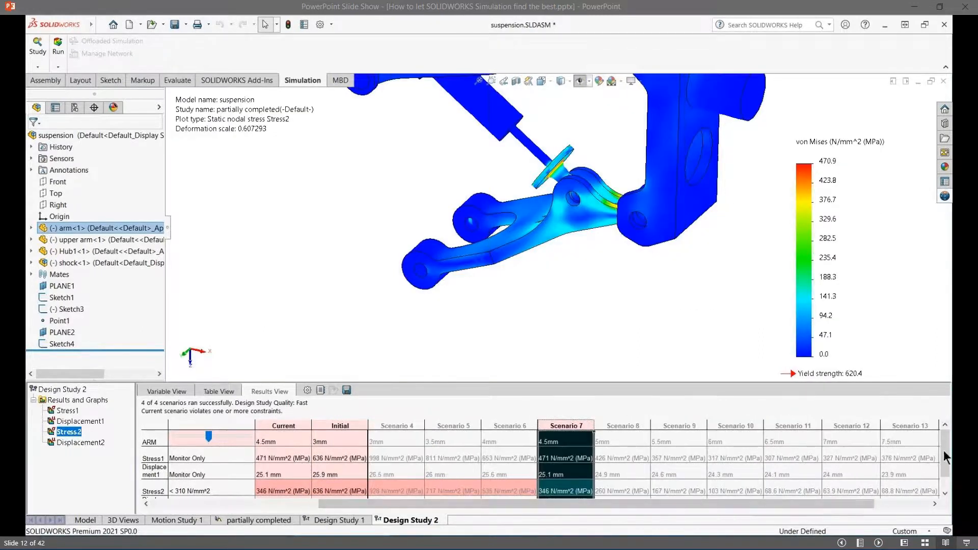
pyautogui.moveTo(944, 450); pyautogui.dragTo(946, 465)
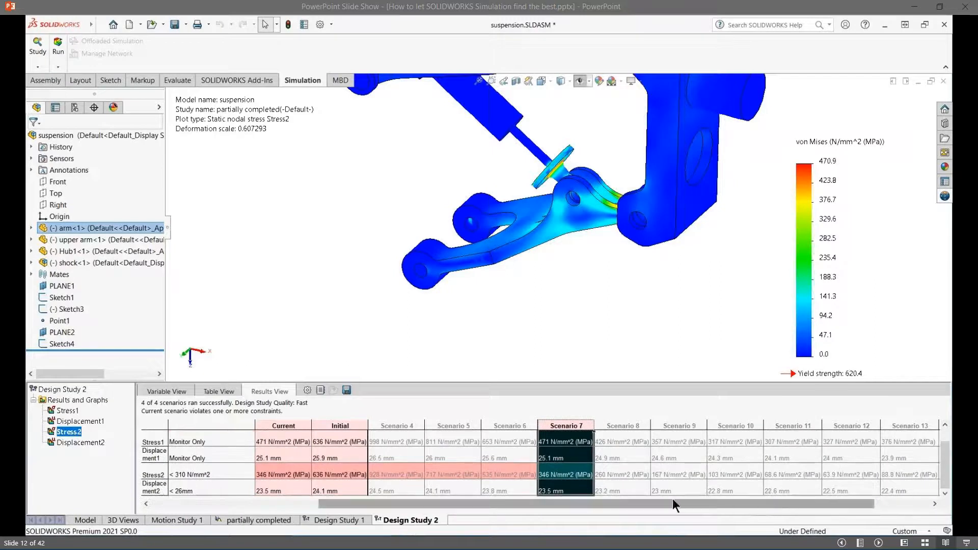
pyautogui.moveTo(598, 500); pyautogui.dragTo(675, 506)
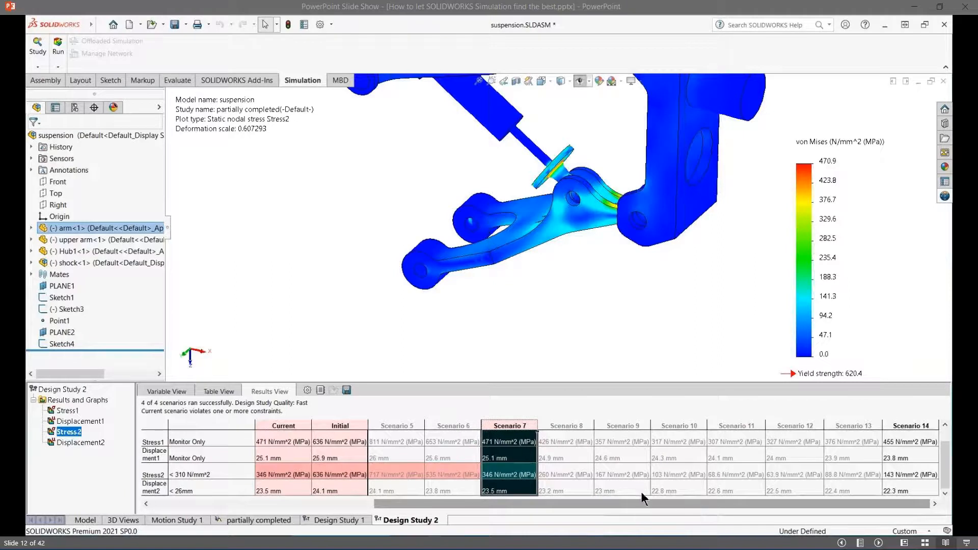
pyautogui.click(567, 472)
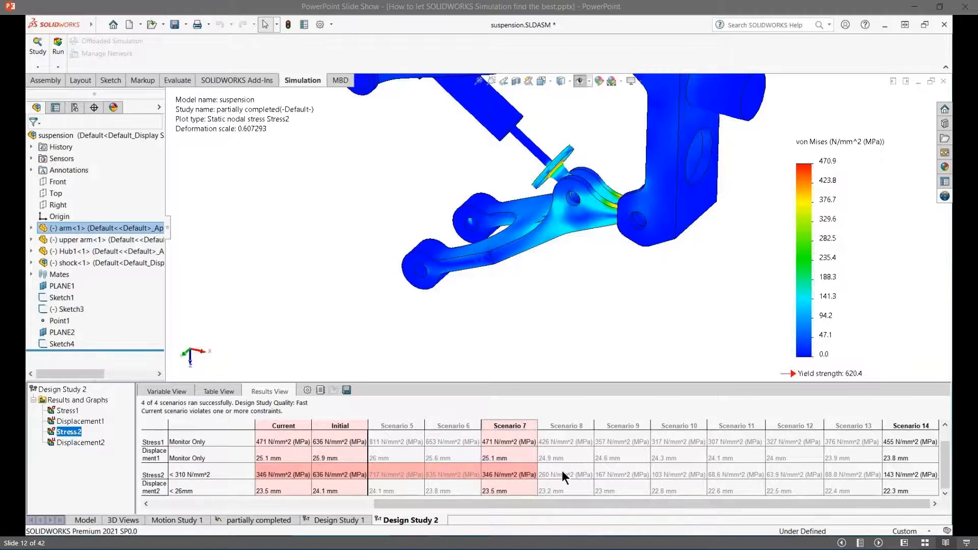
# - Run the interpolated Scenario 8 to calculate its accurate results, and display its Displacement2 plot
pyautogui.click(561, 471)
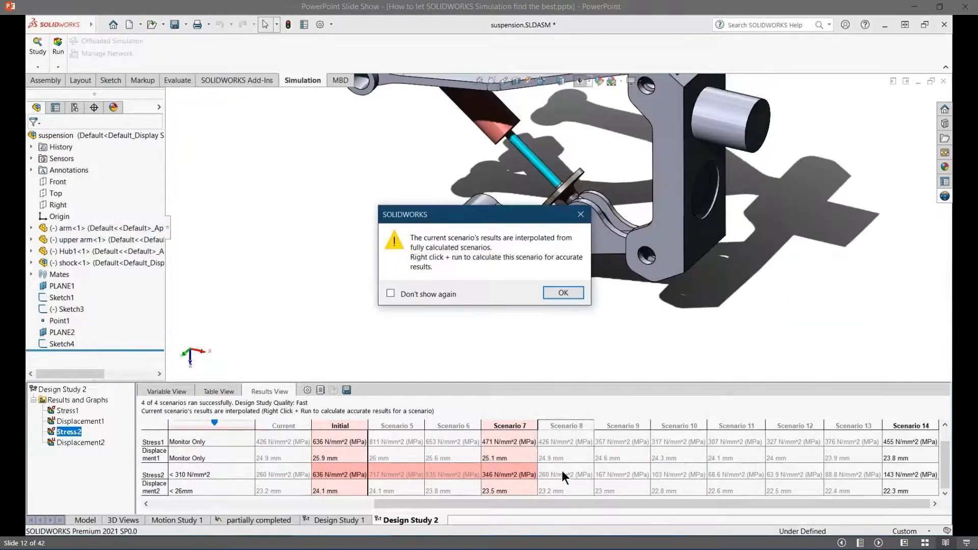
pyautogui.click(564, 293)
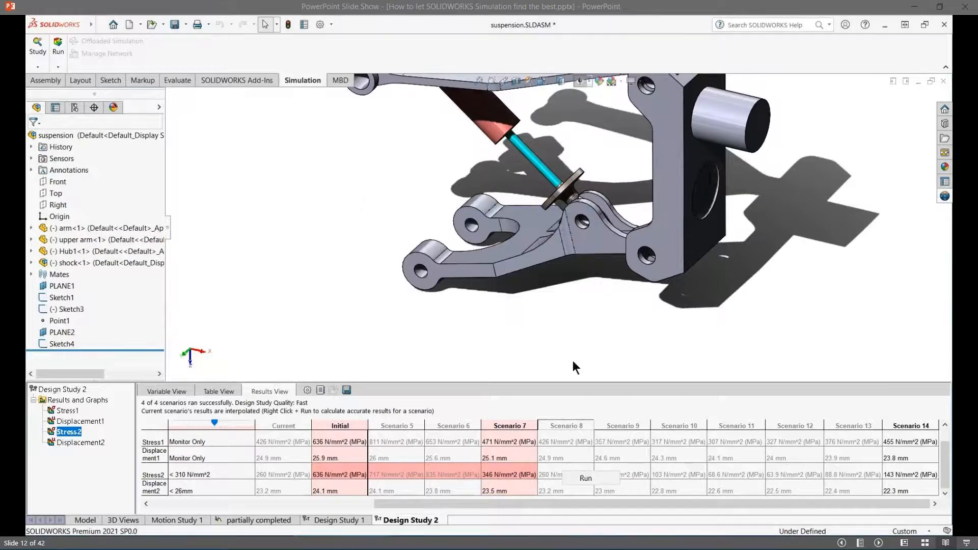
pyautogui.click(585, 478)
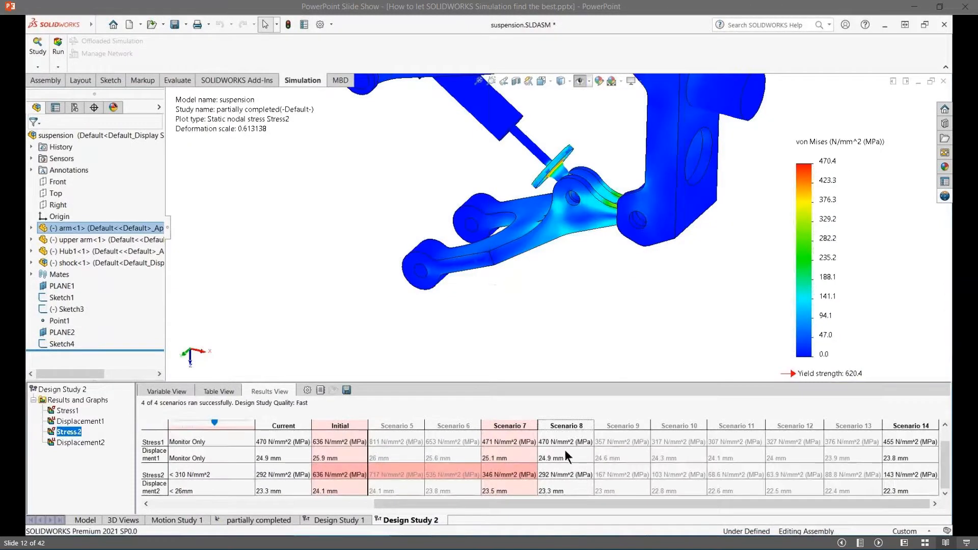
pyautogui.click(567, 427)
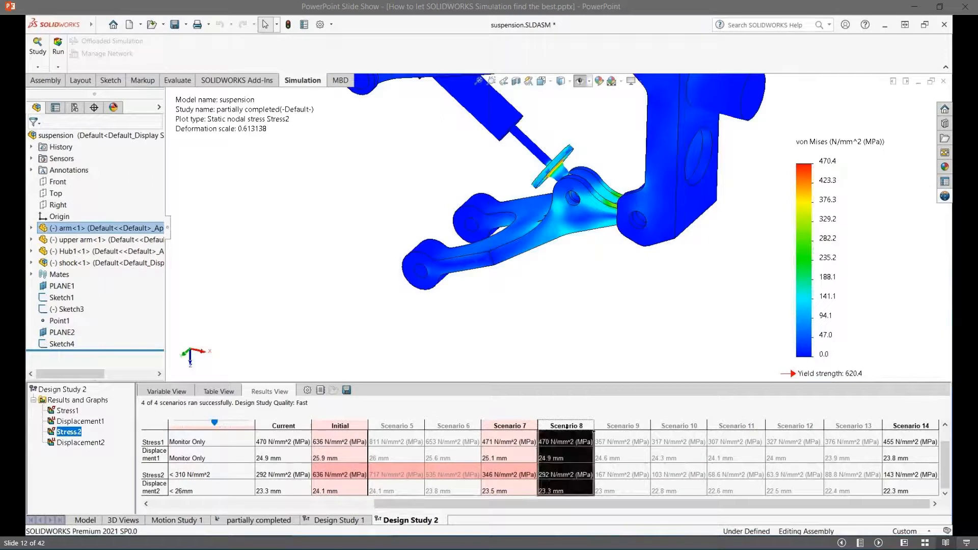
pyautogui.click(76, 442)
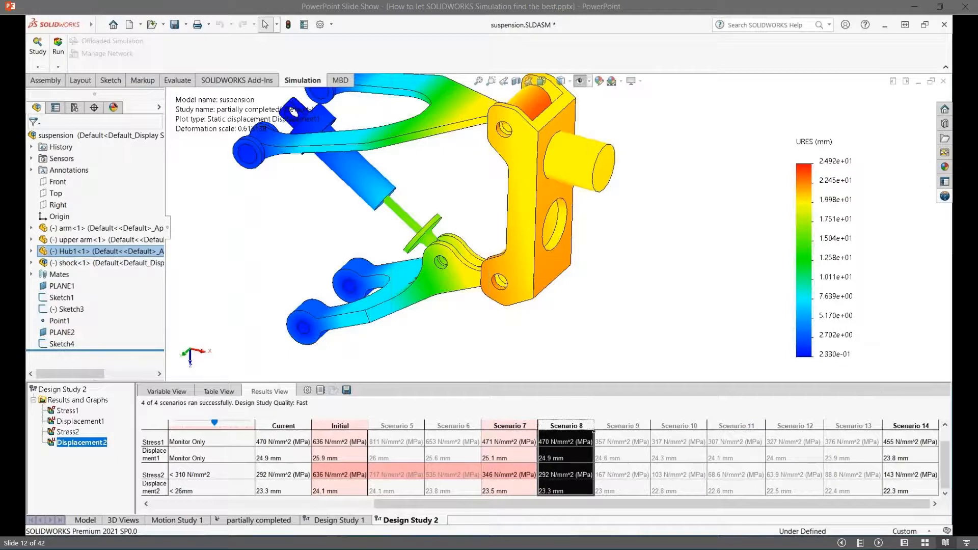
pyautogui.click(14, 369)
pyautogui.press('Right')
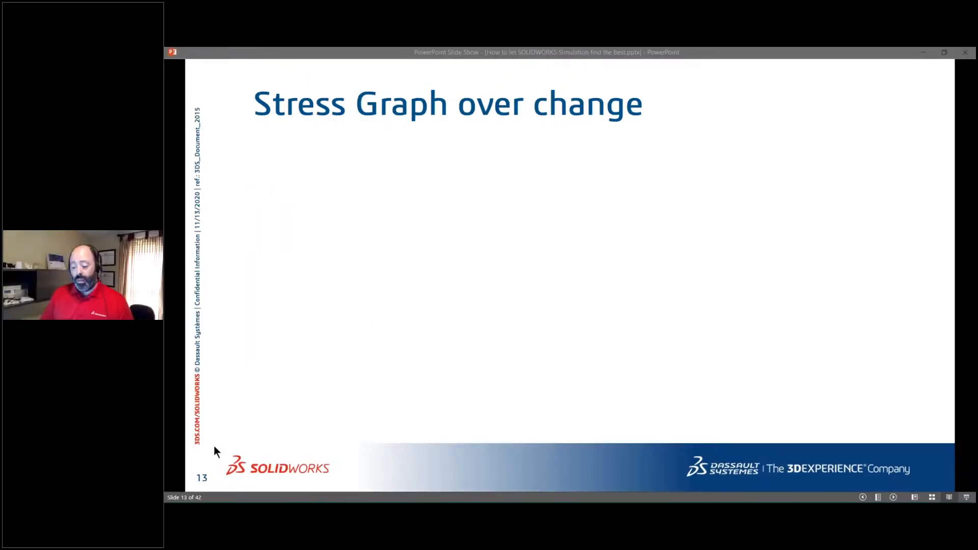
pyautogui.click(183, 442)
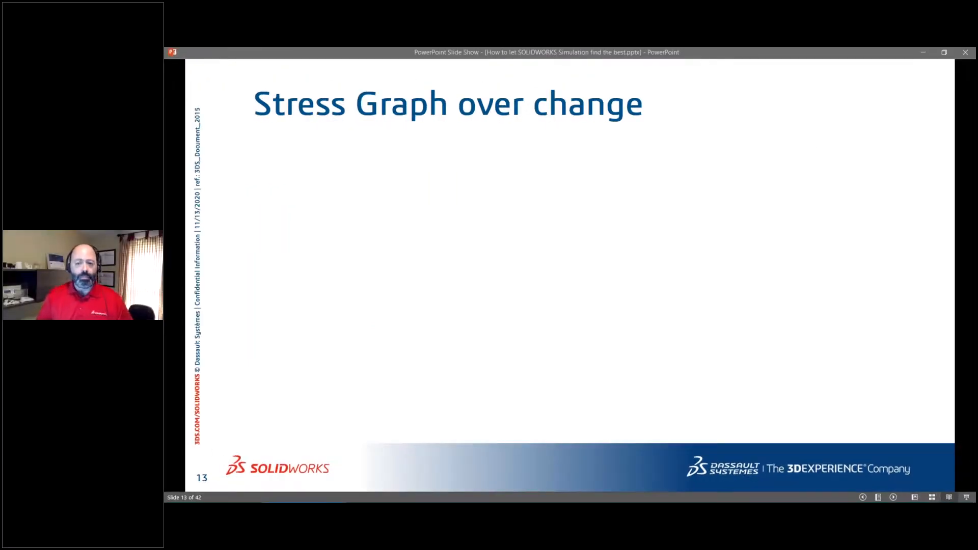
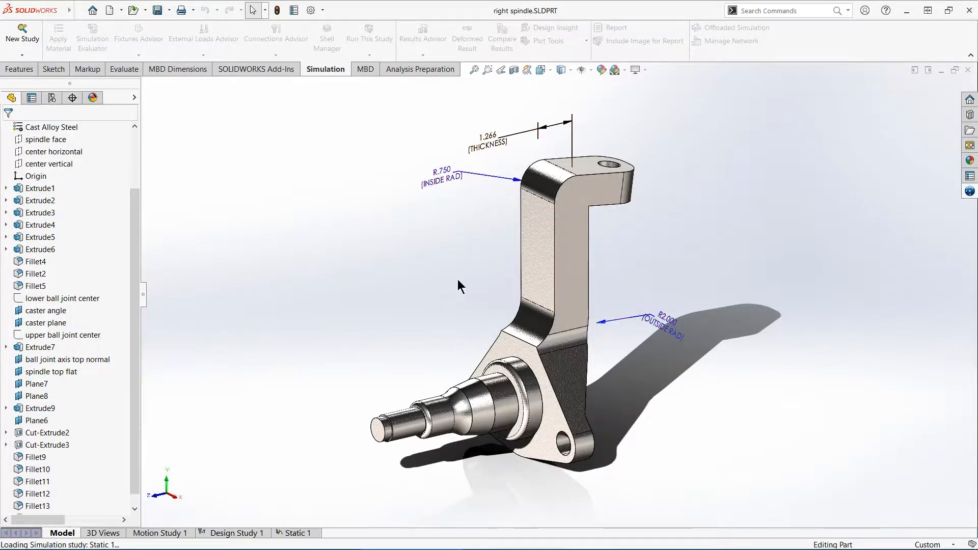
# - Open the Static 1 study of the spindle and highlight its Force-1 load on the model
pyautogui.scroll(1, 458, 279)
pyautogui.scroll(-1, 458, 279)
pyautogui.keyDown('ctrl'); pyautogui.moveTo(463, 282); pyautogui.dragTo(449, 278, button='middle'); pyautogui.keyUp('ctrl')
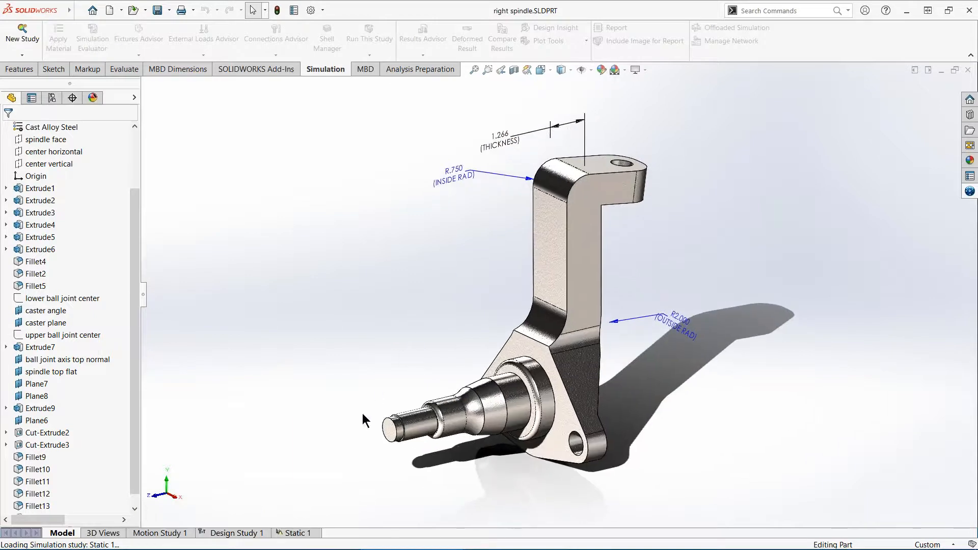
pyautogui.click(307, 534)
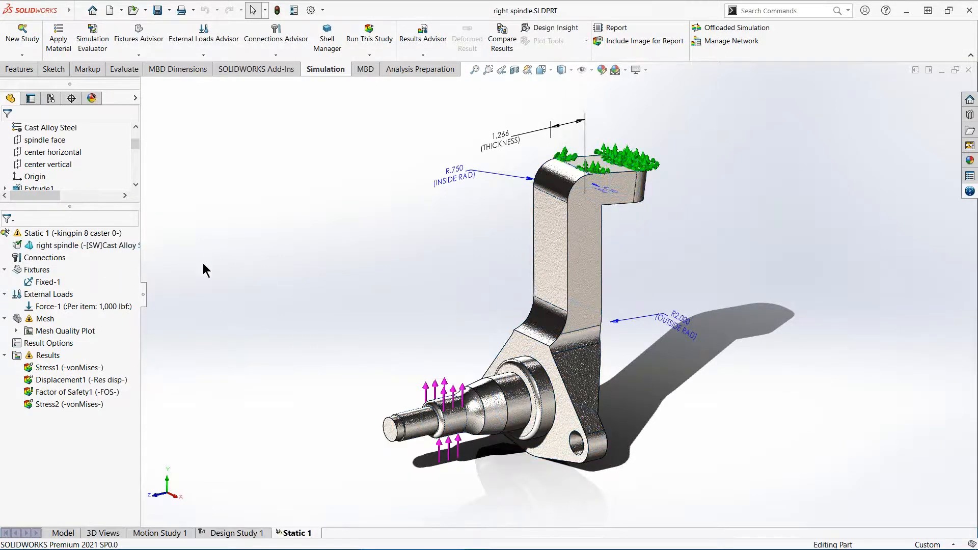
pyautogui.moveTo(334, 216); pyautogui.dragTo(342, 241, button='middle')
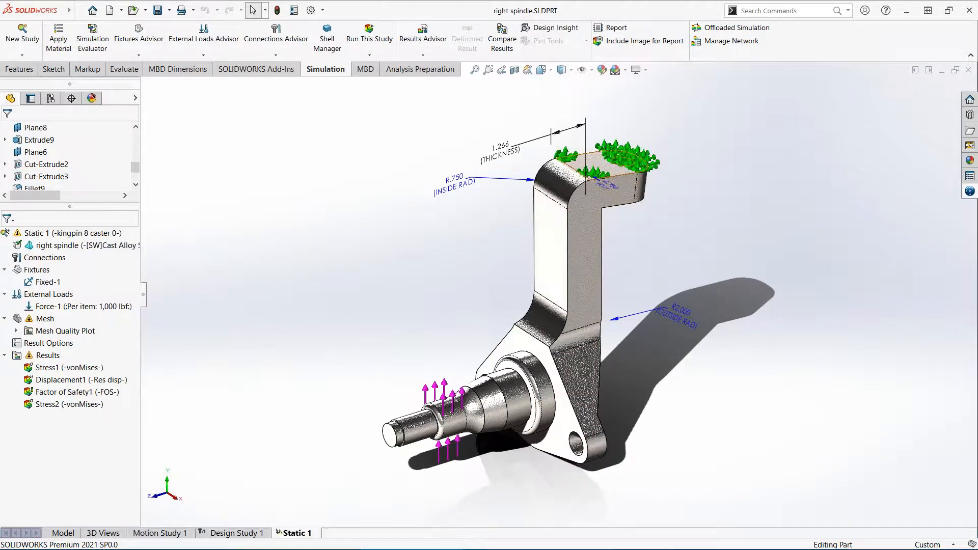
pyautogui.click(77, 306)
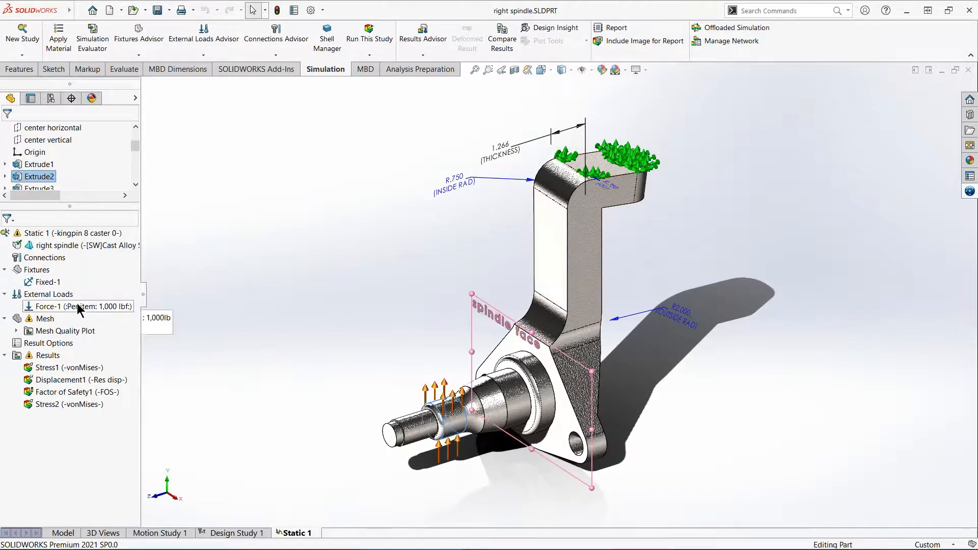
pyautogui.moveTo(282, 280); pyautogui.dragTo(283, 252, button='middle')
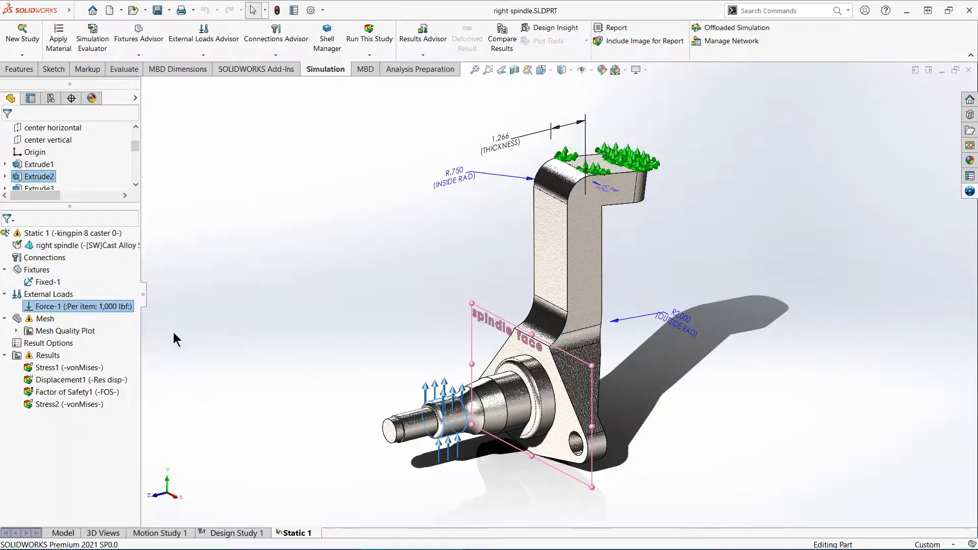
# - Display the Stress1 von Mises plot and animate its deformation, viewing the arm from the side before closing the animation
pyautogui.doubleClick(81, 368)
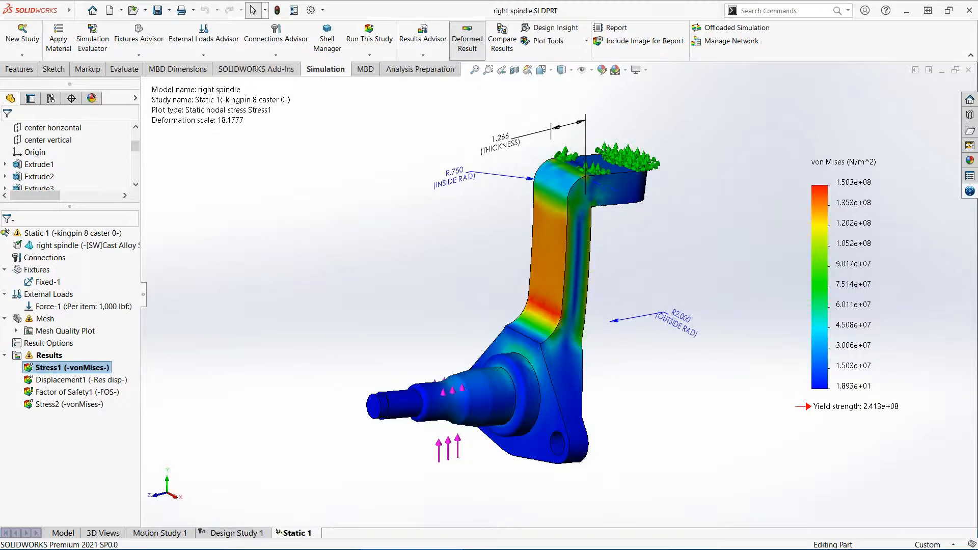
pyautogui.rightClick(80, 368)
pyautogui.click(117, 195)
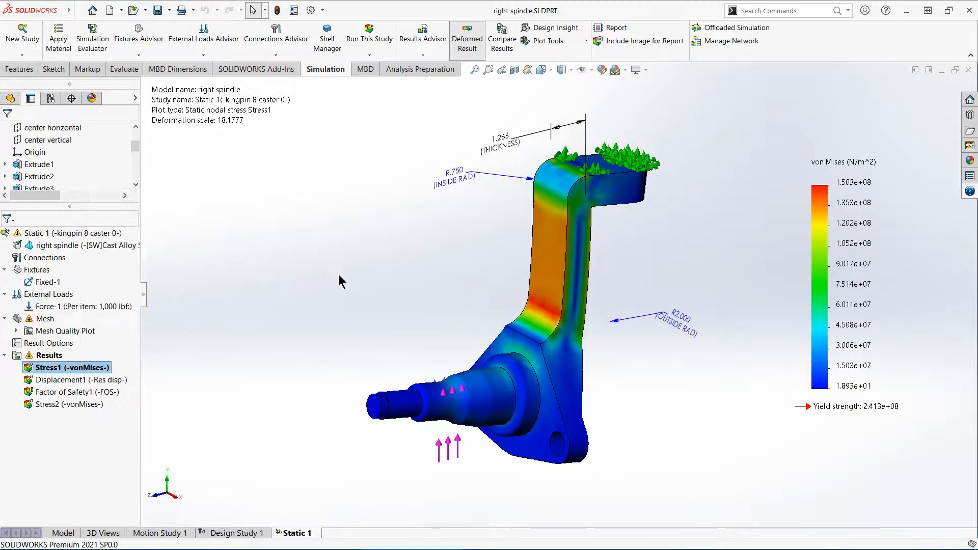
pyautogui.moveTo(331, 241); pyautogui.dragTo(395, 236, button='right')
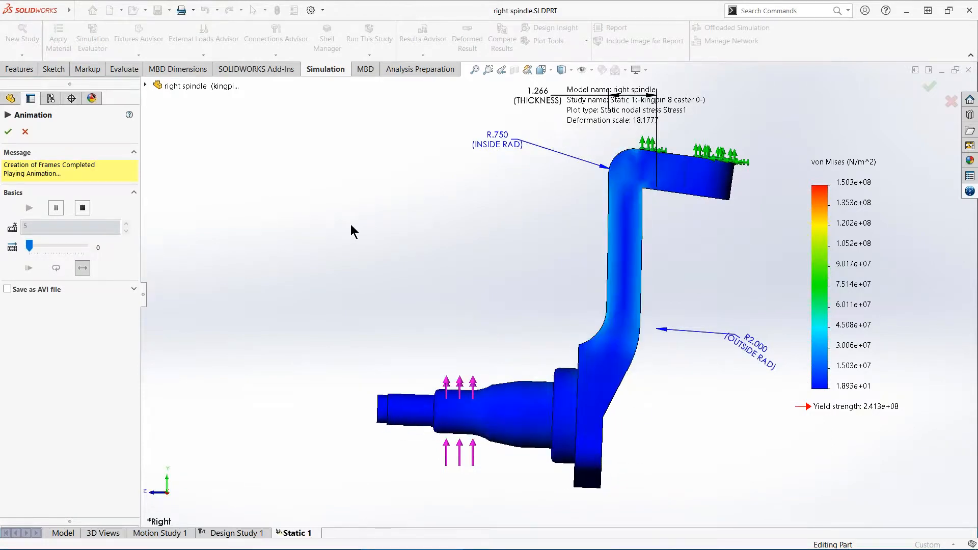
pyautogui.click(9, 134)
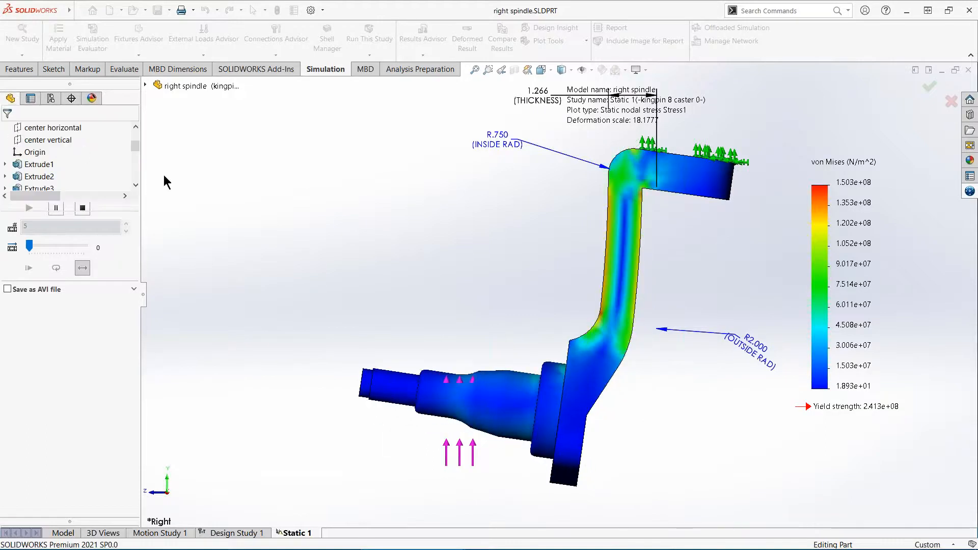
# - Hide the simulation load and fixture symbols on the stress plot
pyautogui.moveTo(455, 234); pyautogui.dragTo(458, 292, button='middle')
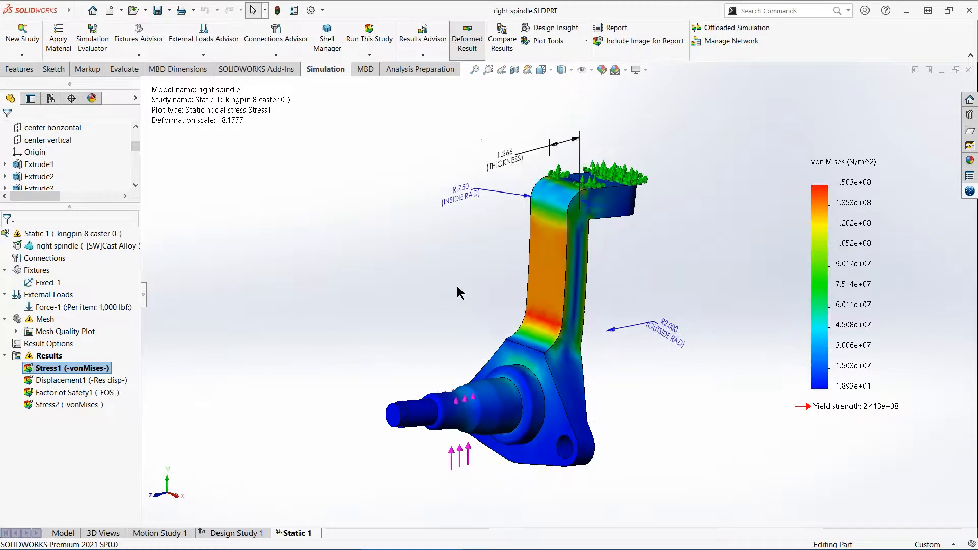
pyautogui.click(591, 70)
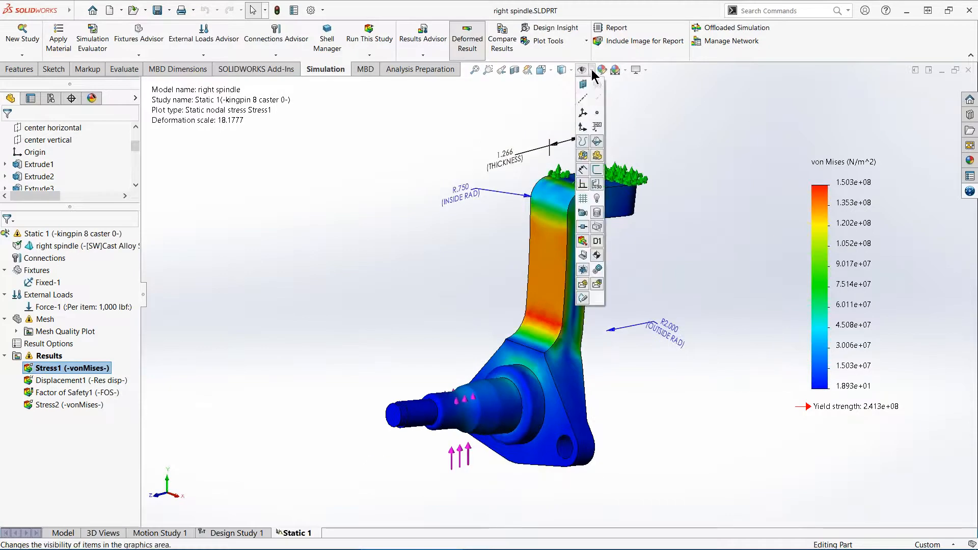
pyautogui.click(583, 241)
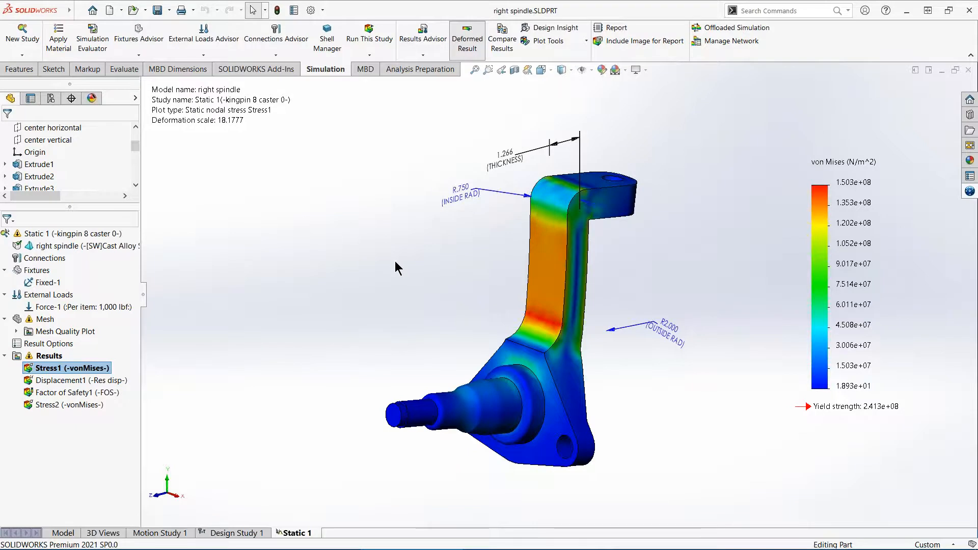
# - Create a new design study alongside Static 1
pyautogui.rightClick(304, 540)
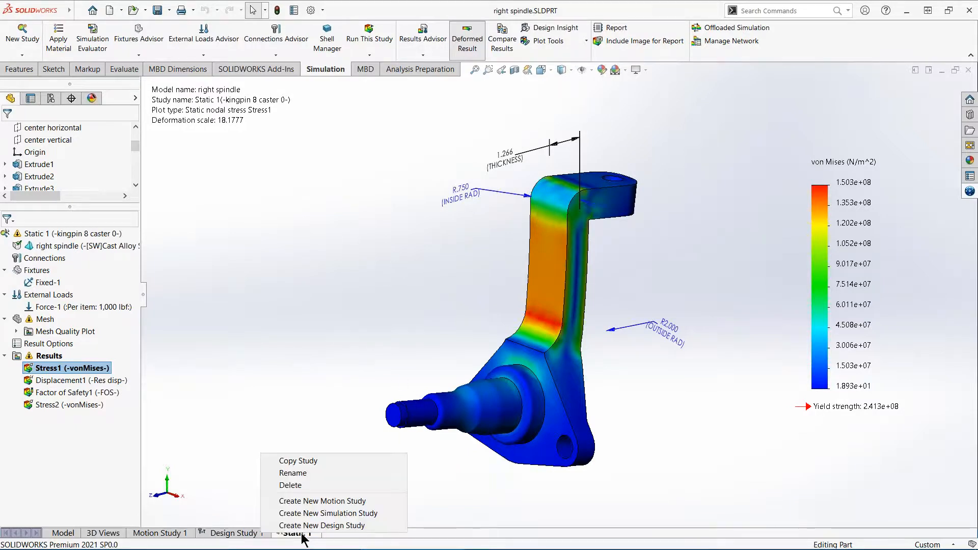
pyautogui.click(336, 525)
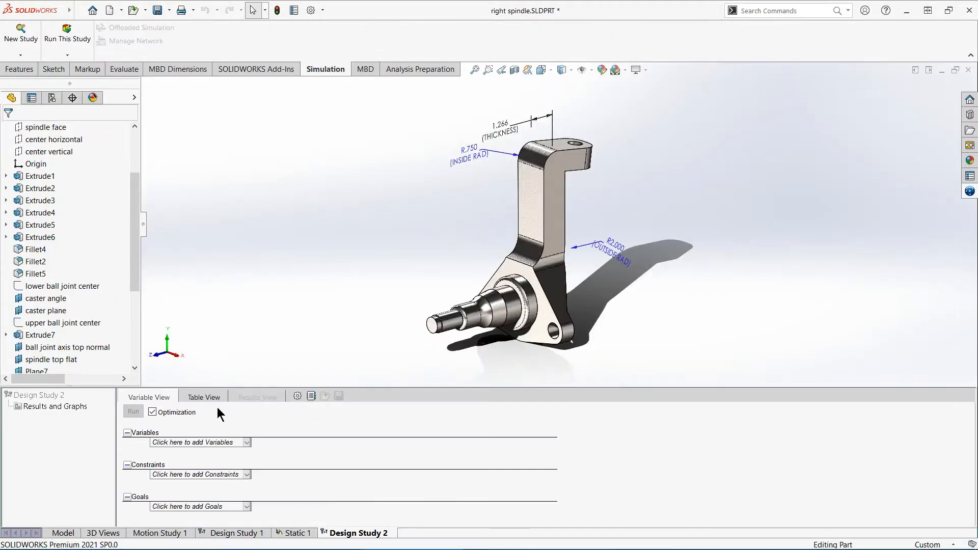
pyautogui.hotkey('ctrl', '1')
pyautogui.click(106, 431)
pyautogui.moveTo(289, 376)
pyautogui.mouseDown()
pyautogui.moveTo(188, 386)
pyautogui.moveTo(266, 422)
pyautogui.moveTo(209, 360)
pyautogui.mouseUp()
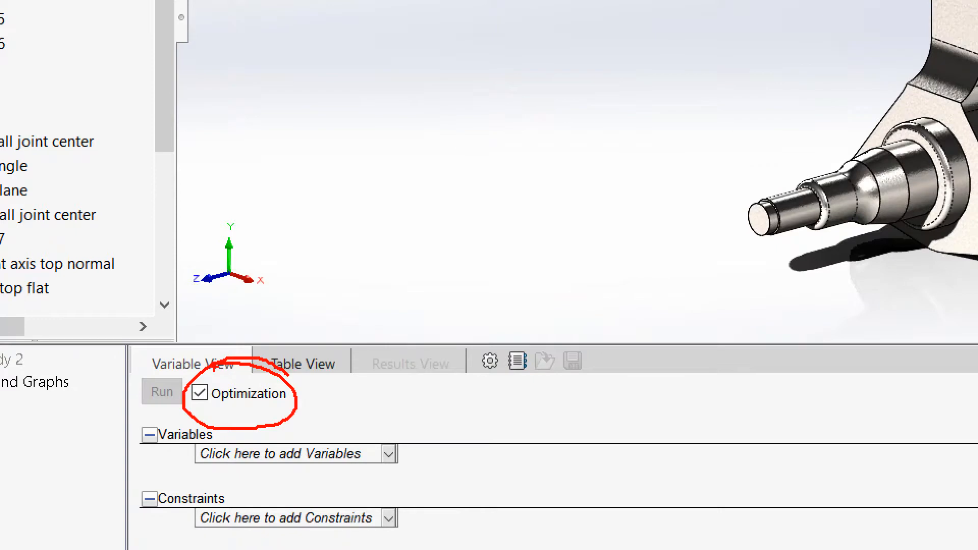
pyautogui.press('Escape')
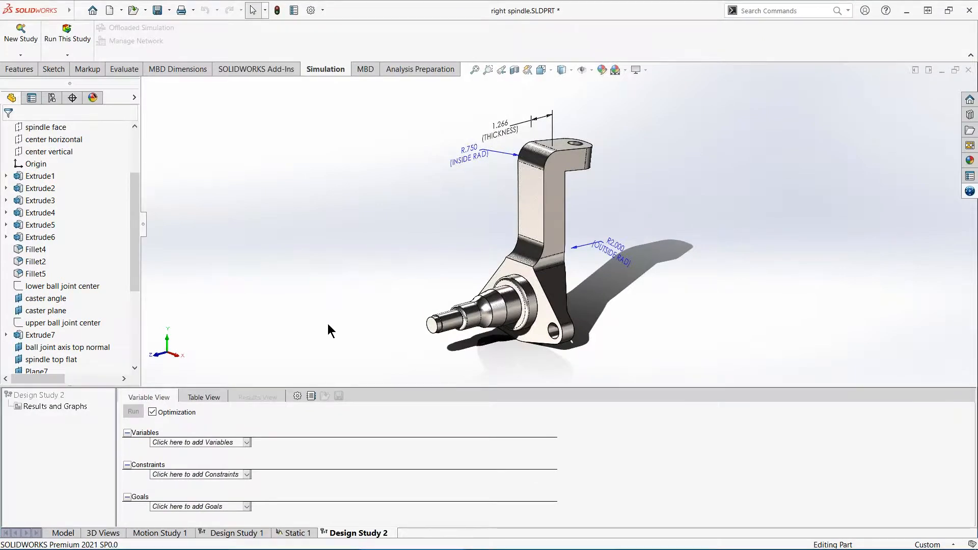
# - Add a model dimension parameter named THICKNESS, linked to the spindle arm's thickness dimension
pyautogui.click(227, 442)
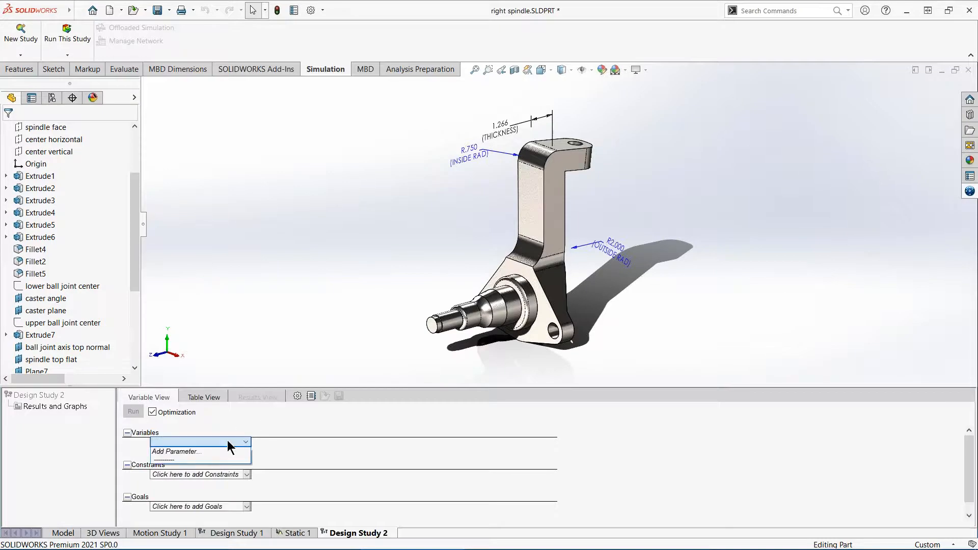
pyautogui.click(200, 452)
pyautogui.moveTo(216, 9); pyautogui.dragTo(263, 92)
pyautogui.scroll(-4, 485, 170)
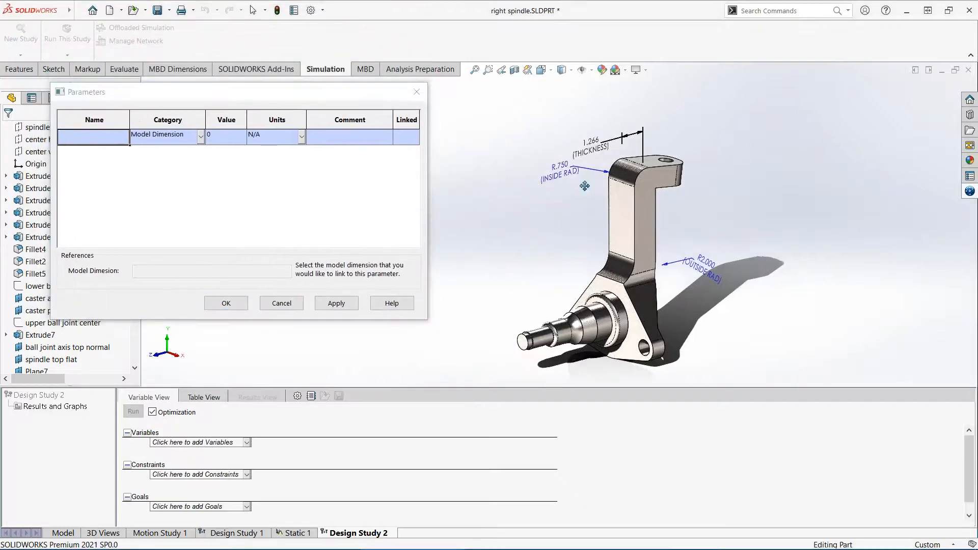
pyautogui.moveTo(280, 91); pyautogui.dragTo(366, 112)
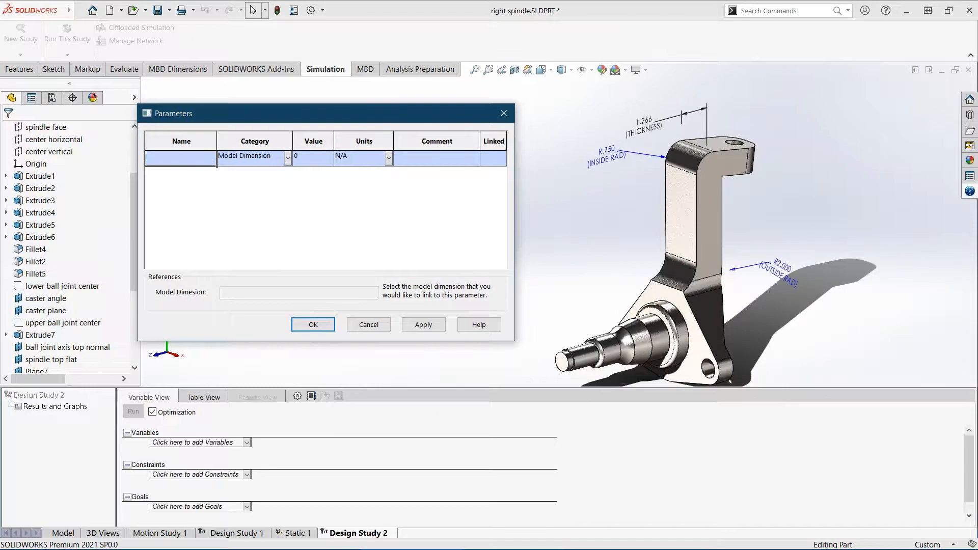
pyautogui.write('THICKNESS')
pyautogui.click(644, 124)
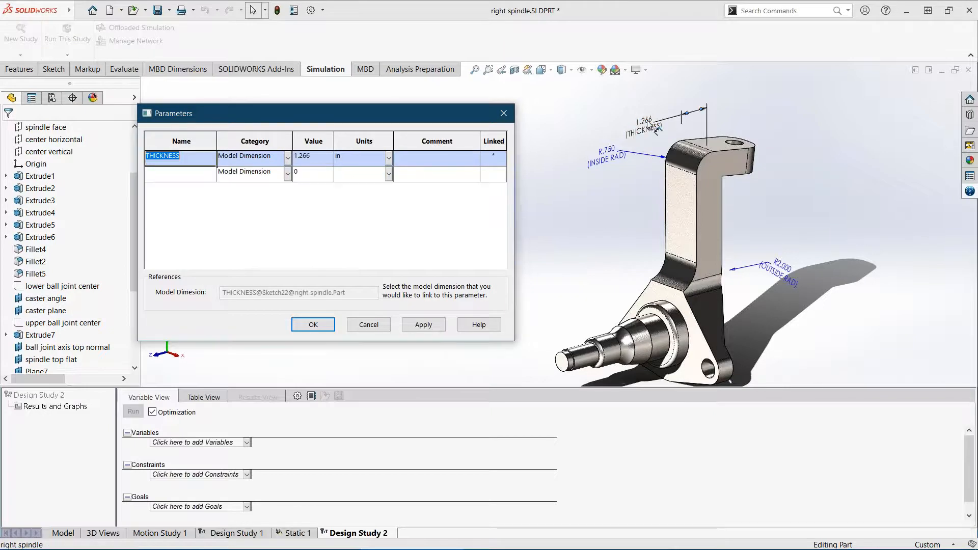
# - Add a second parameter named INSIDE RAD, linked to the arm's inside radius dimension
pyautogui.click(188, 178)
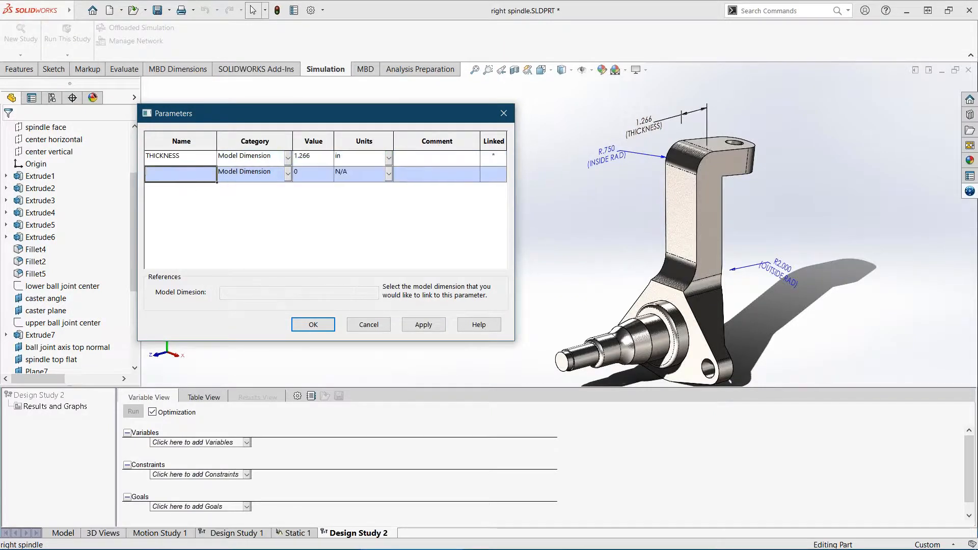
pyautogui.write('INSIDE ')
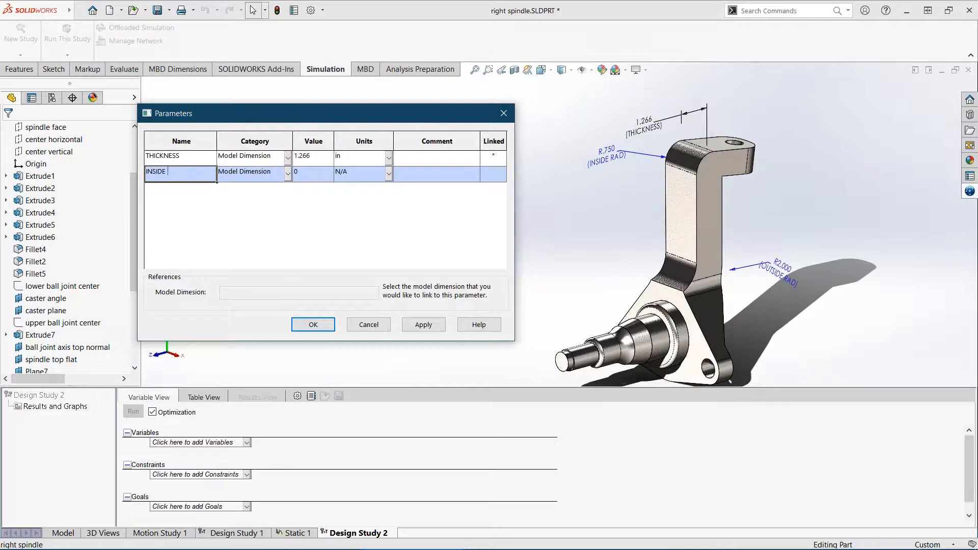
pyautogui.write('RAD')
pyautogui.click(591, 164)
# - Add a third parameter named OUTSIDE RAD, linked to the outside radius dimension, and accept the parameter list
pyautogui.click(187, 191)
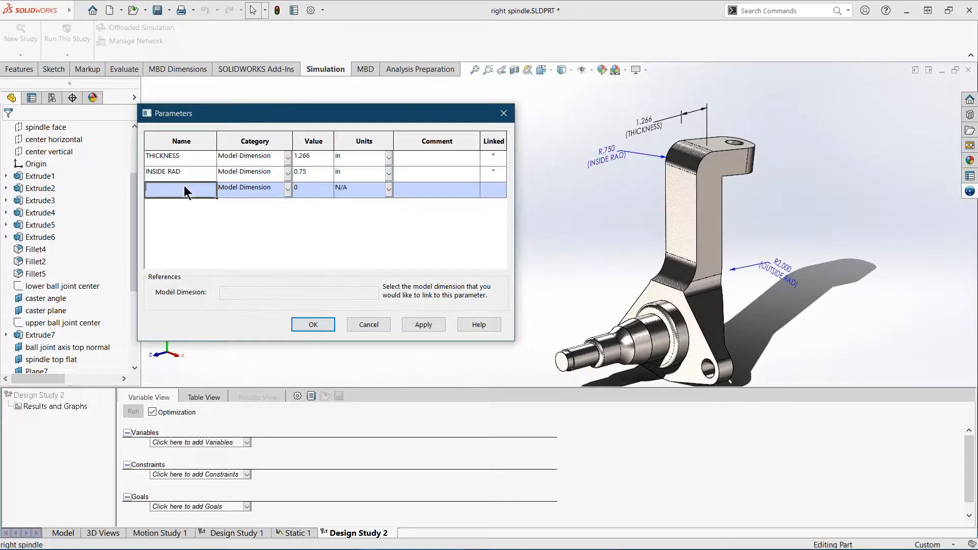
pyautogui.write('OUTSIDE RAD')
pyautogui.click(770, 269)
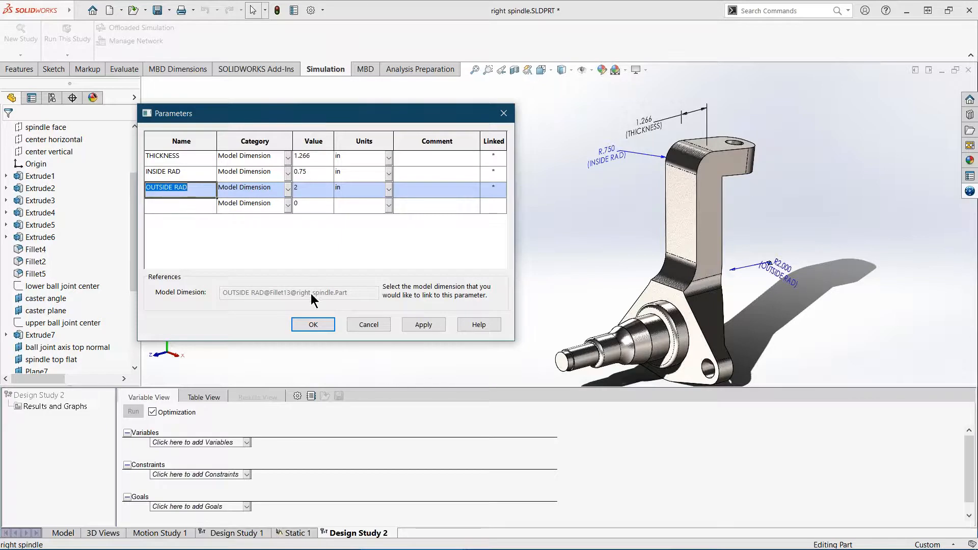
pyautogui.click(313, 325)
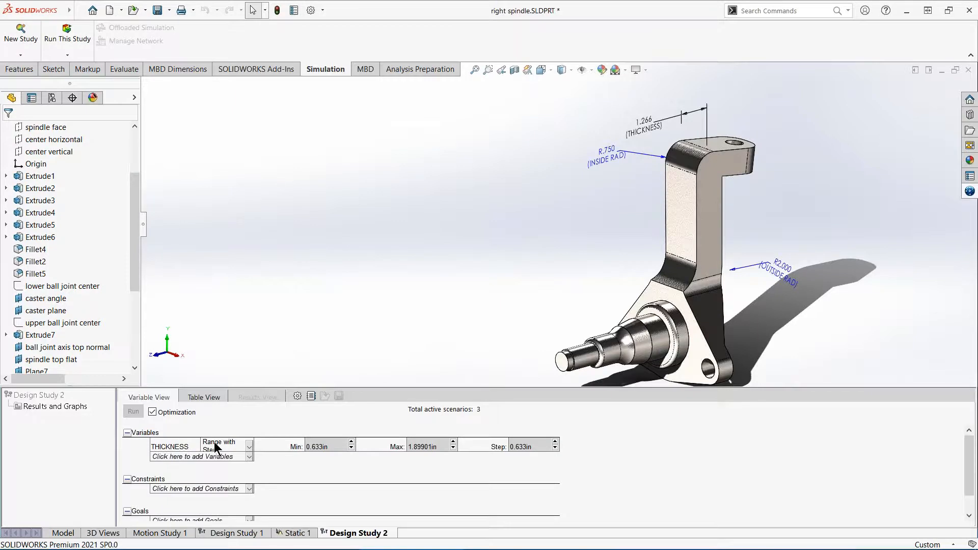
# - Change the THICKNESS variable's type to Range
pyautogui.click(249, 448)
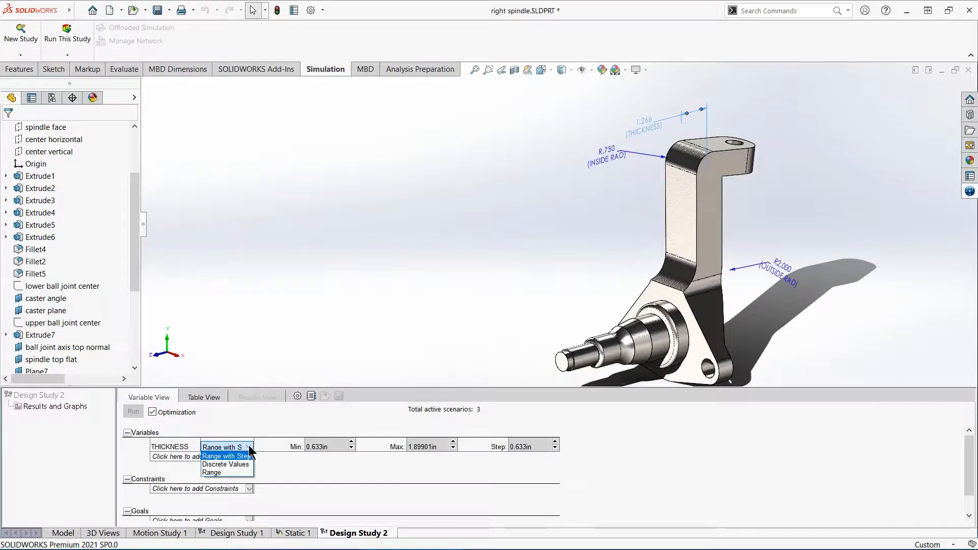
pyautogui.click(217, 472)
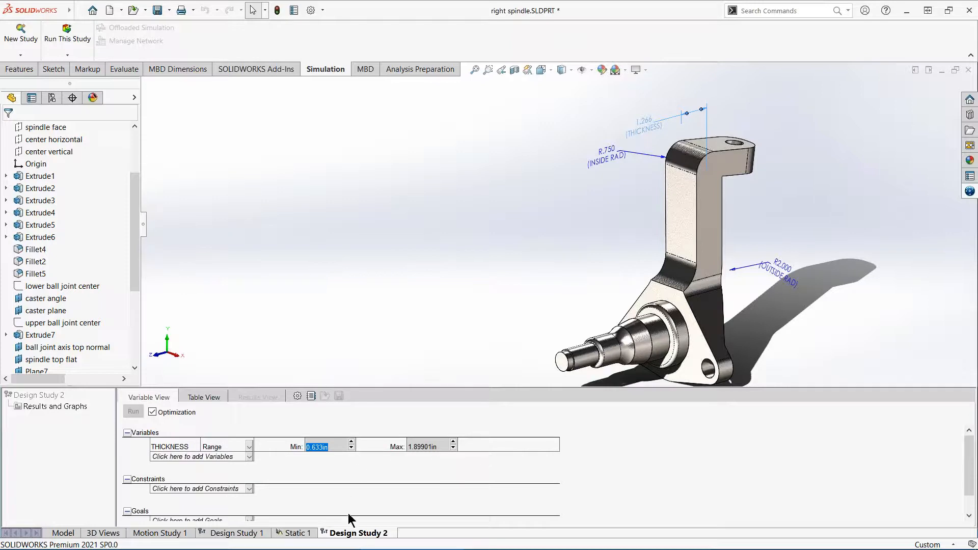
# - Switch to the PowerPoint slide show, check the variable ranges and stress limit, and move its window out of the way
pyautogui.moveTo(466, 544)
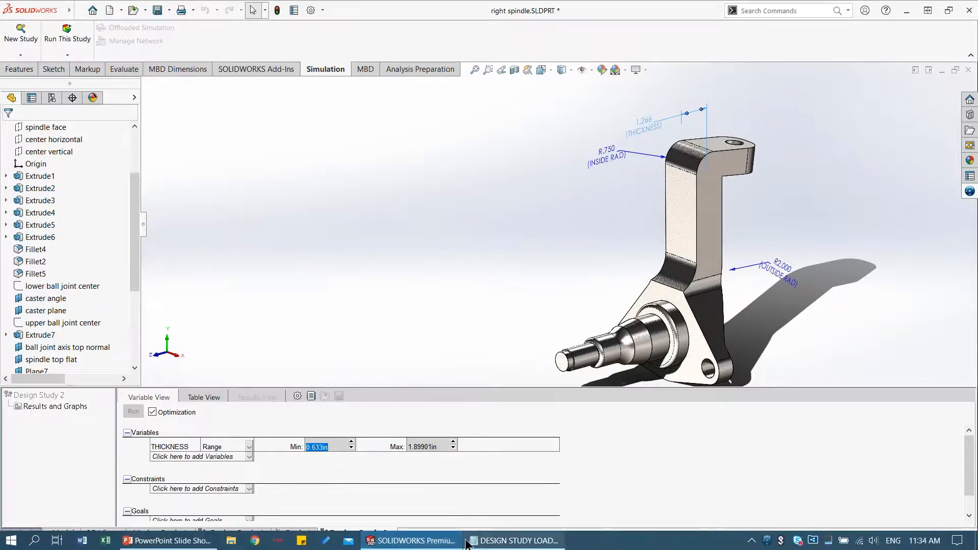
pyautogui.click(168, 540)
pyautogui.moveTo(406, 175); pyautogui.dragTo(747, 295)
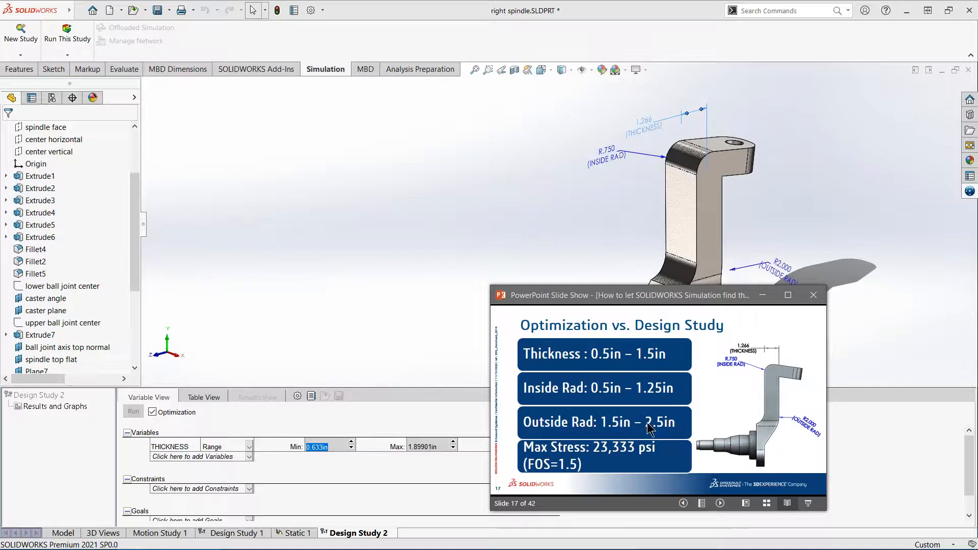
pyautogui.moveTo(696, 295); pyautogui.dragTo(0, 166)
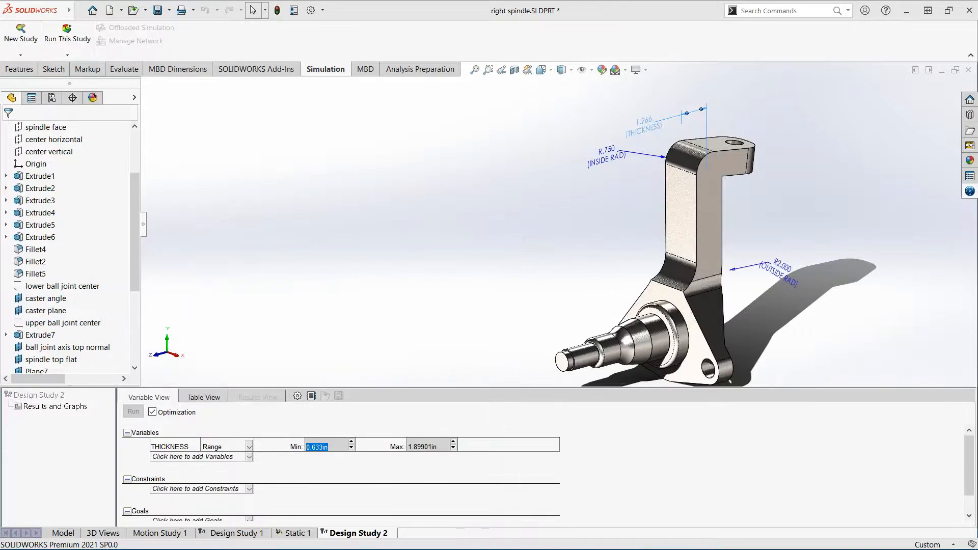
# - Set the THICKNESS variable's range to a minimum of 0.5 in and a maximum of 1.5 in
pyautogui.click(326, 450)
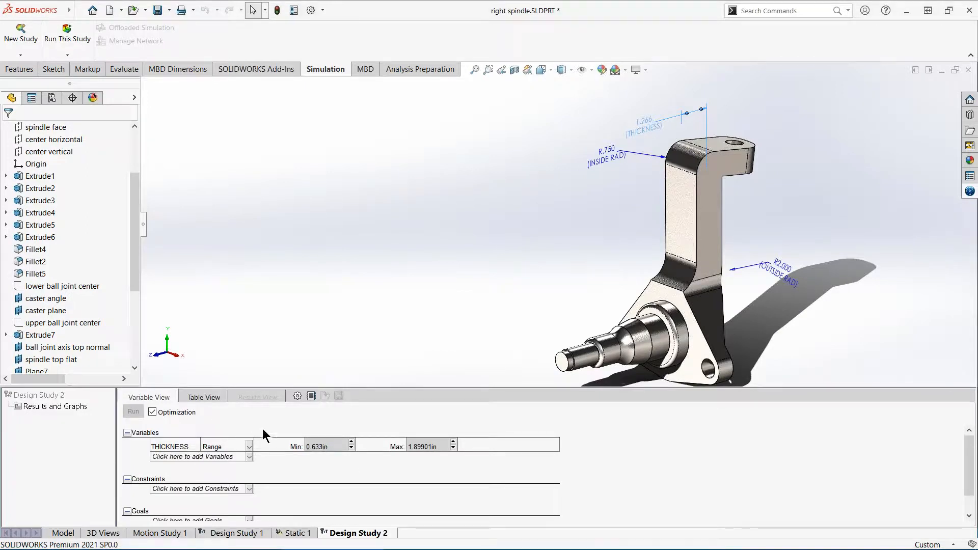
pyautogui.click(319, 446)
pyautogui.click(319, 448)
pyautogui.click(319, 448)
pyautogui.doubleClick(319, 448)
pyautogui.write('0.5')
pyautogui.press('Tab')
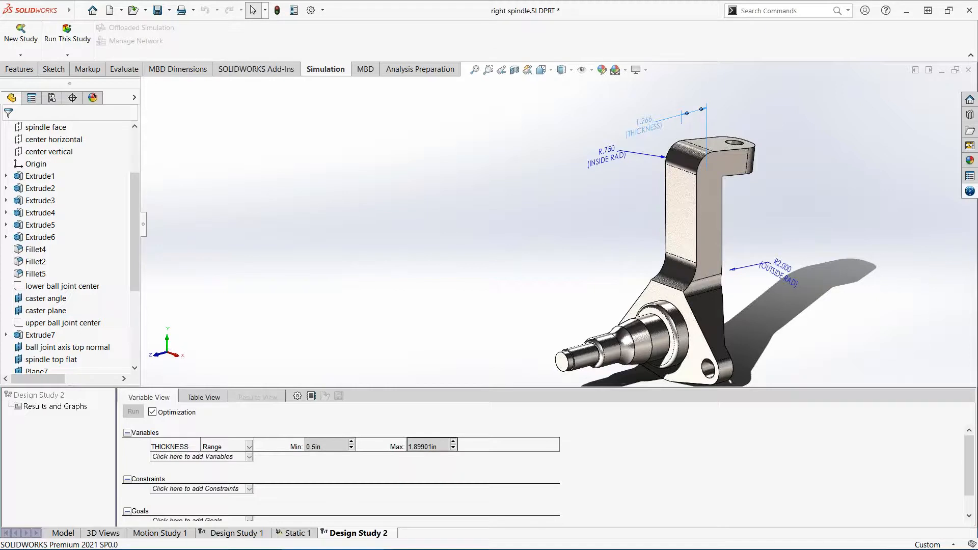
pyautogui.write('1.5')
pyautogui.press('Tab')
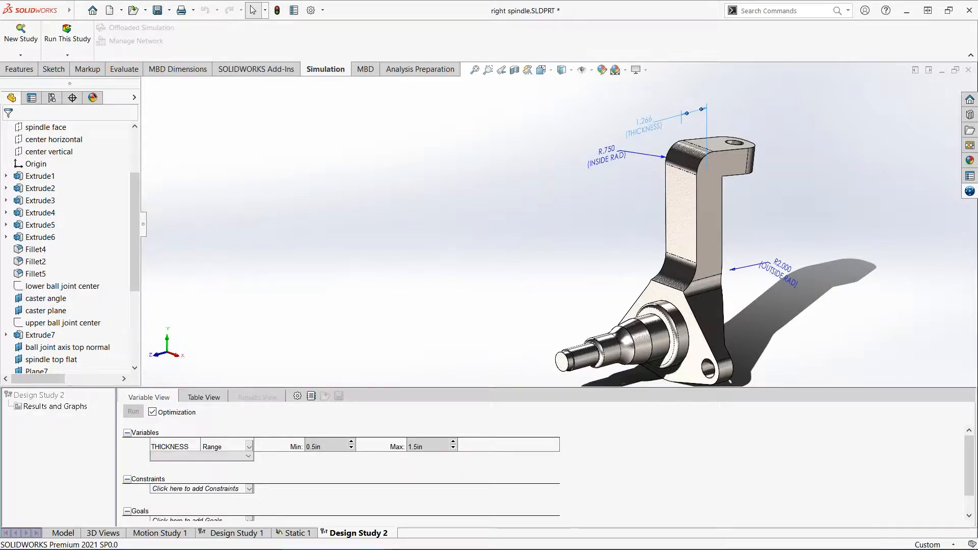
# - Add INSIDE RAD as a study variable of type Range, with a minimum of 0.5 in and a maximum of 1.25 in
pyautogui.click(210, 454)
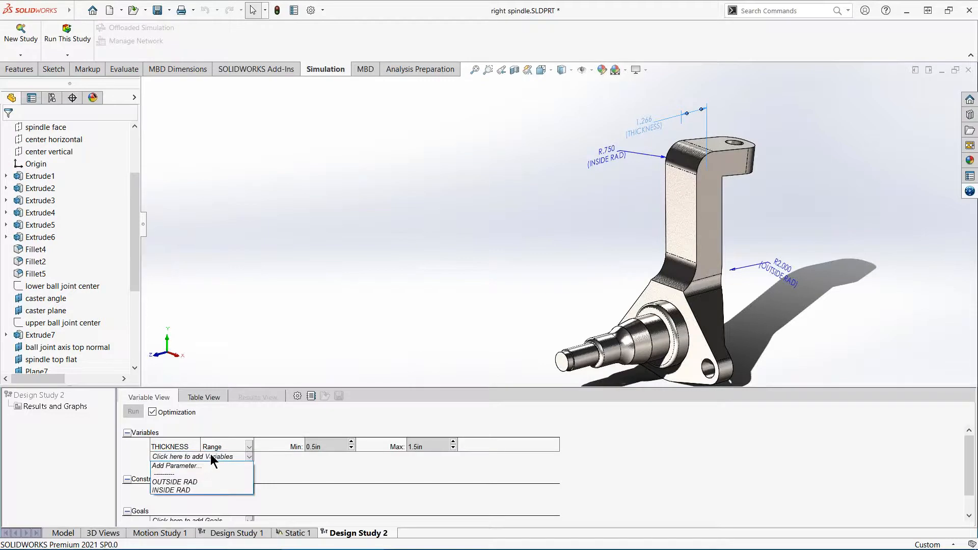
pyautogui.click(194, 489)
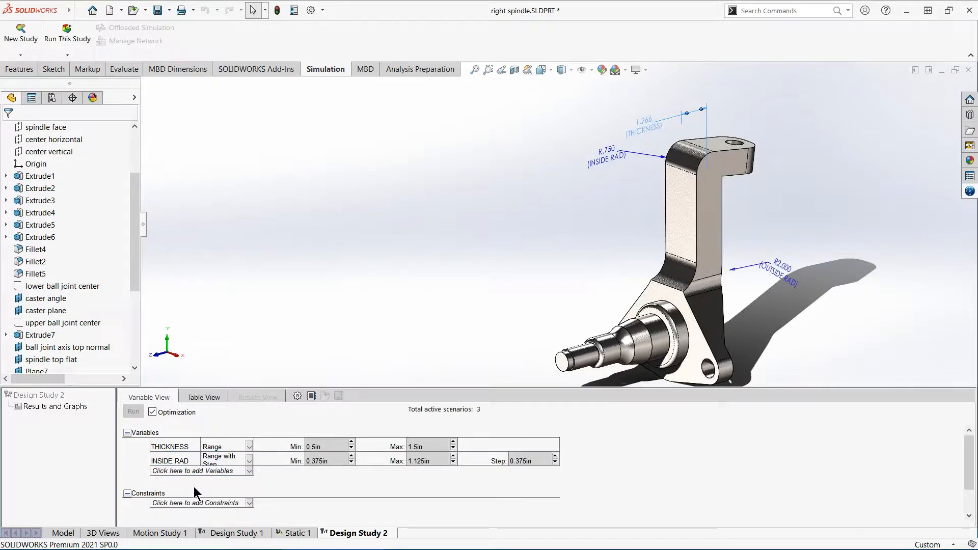
pyautogui.click(249, 461)
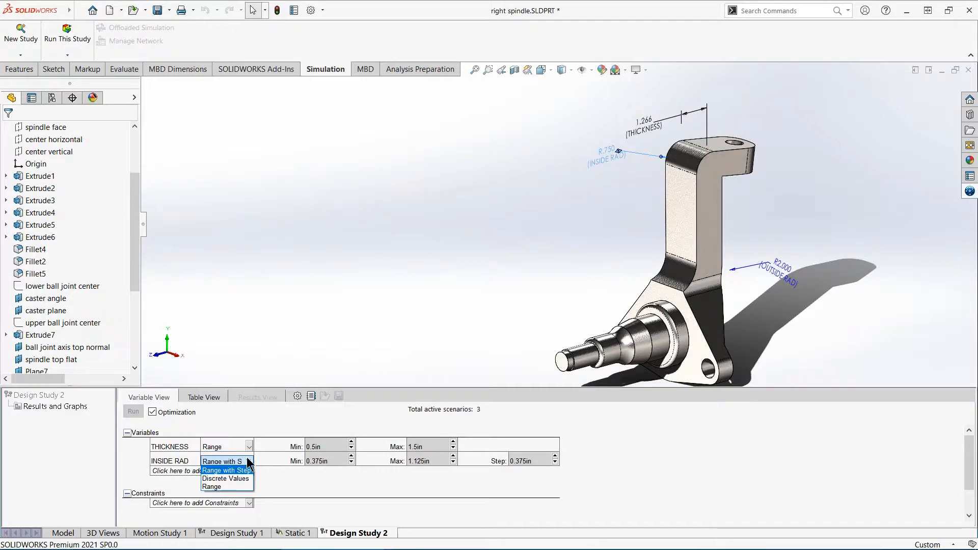
pyautogui.click(240, 485)
pyautogui.write('.5')
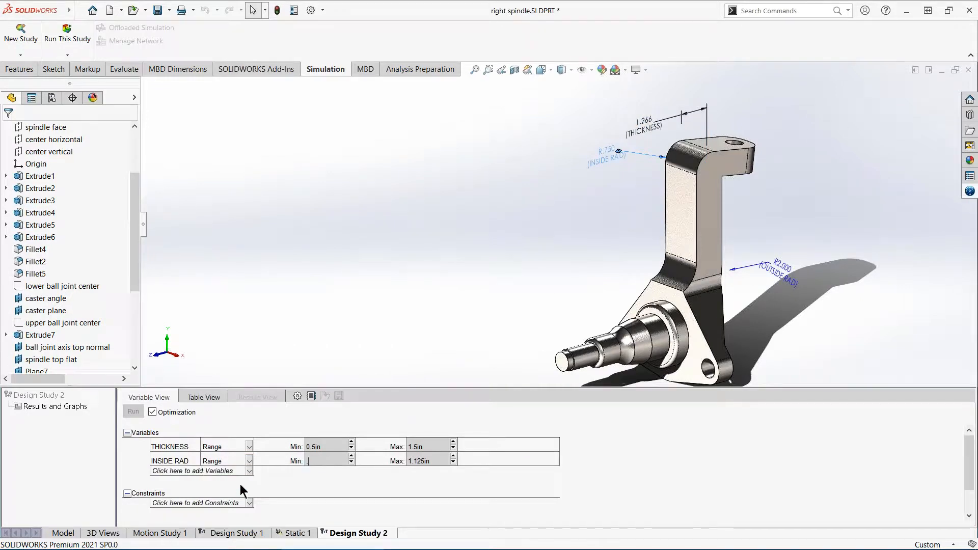
pyautogui.press('Tab')
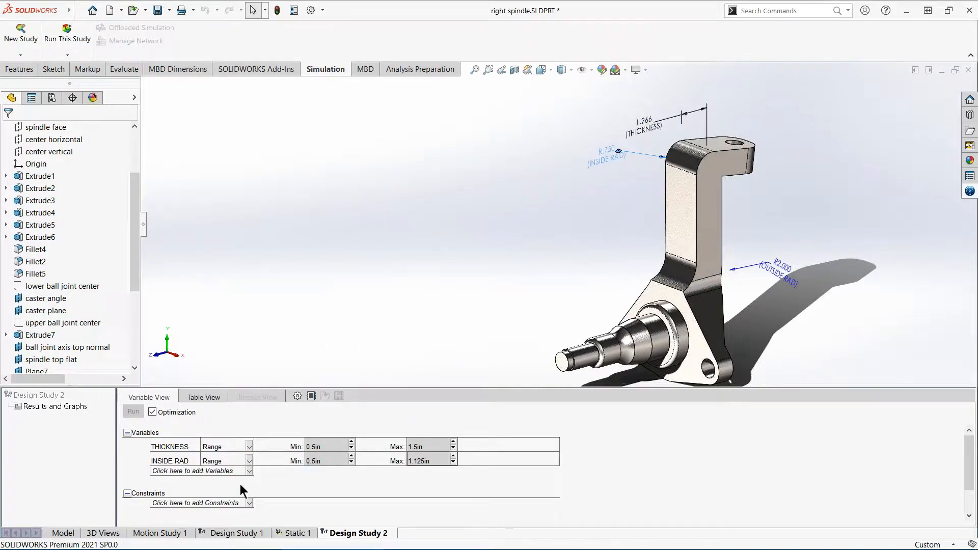
pyautogui.write('1.2')
# - Add OUTSIDE RAD as a study variable of type Range, with a minimum of 1.5 in and a maximum of 2.5 in
pyautogui.click(228, 472)
pyautogui.click(204, 497)
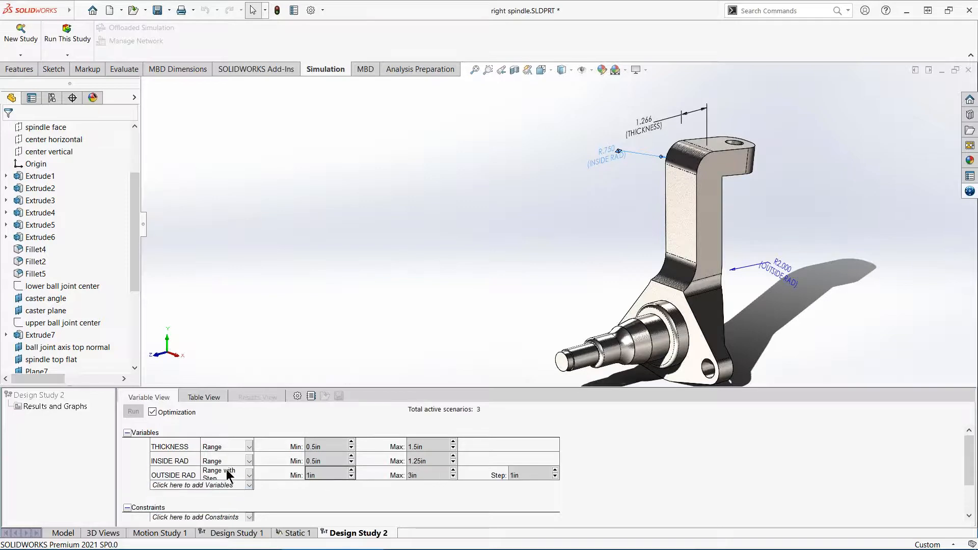
pyautogui.click(249, 477)
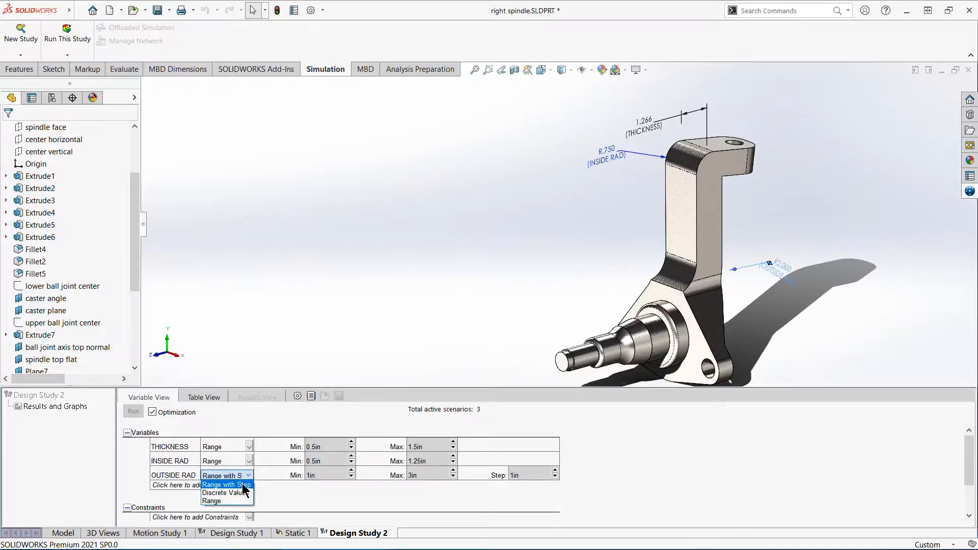
pyautogui.click(239, 502)
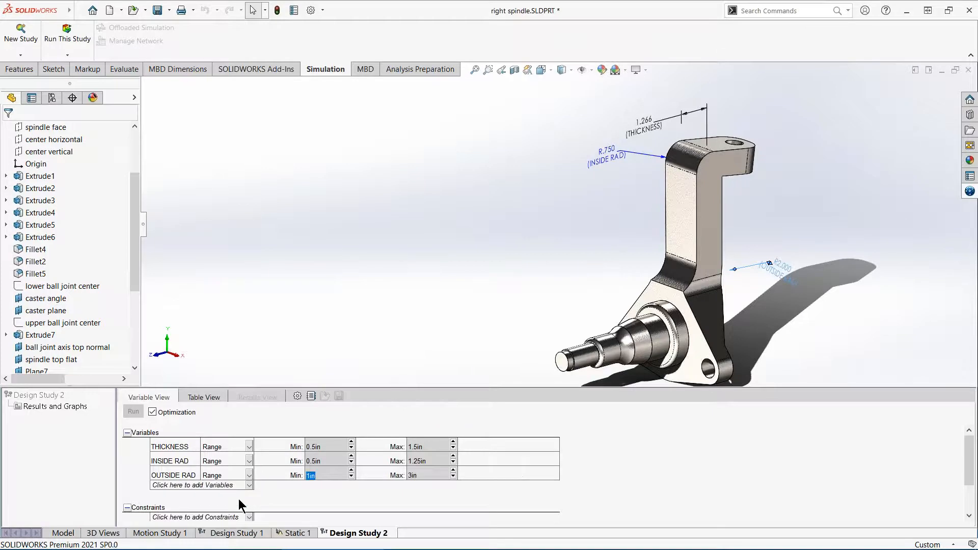
pyautogui.write('1.5')
pyautogui.press('Tab')
pyautogui.write('2')
pyautogui.press('Return')
# - Check the maximum stress on the PowerPoint slide, minimize it, and constrain the Stress1 sensor to less than 23333 psi
pyautogui.moveTo(0, 288); pyautogui.dragTo(720, 337)
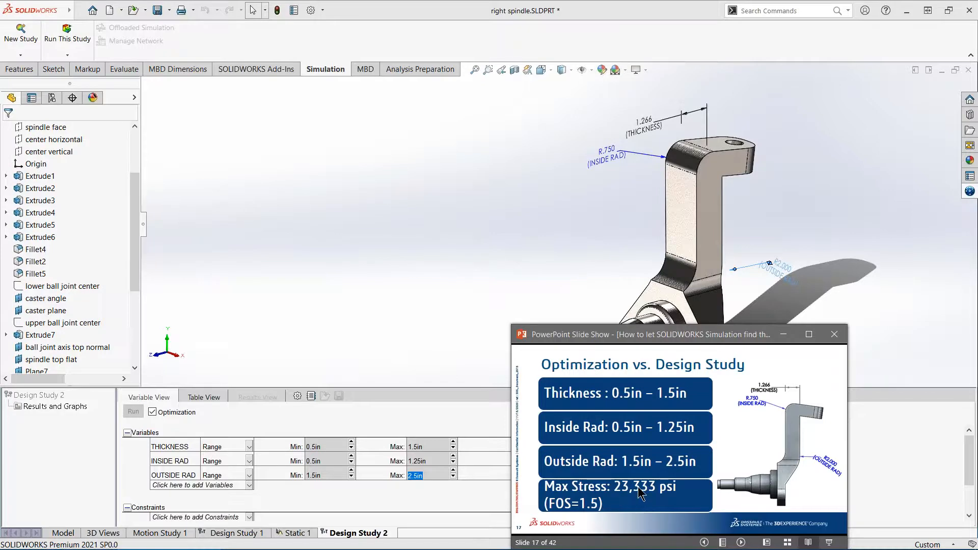
pyautogui.click(787, 336)
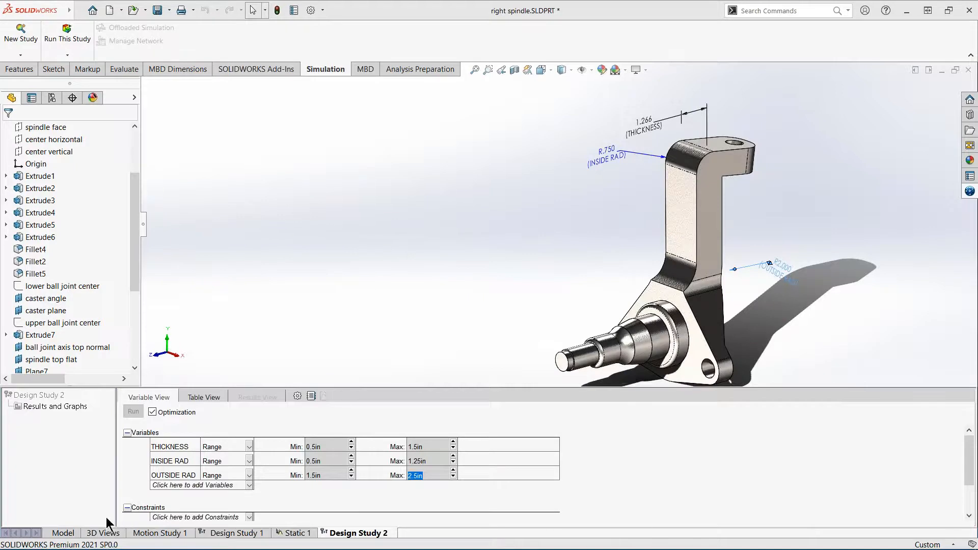
pyautogui.click(233, 519)
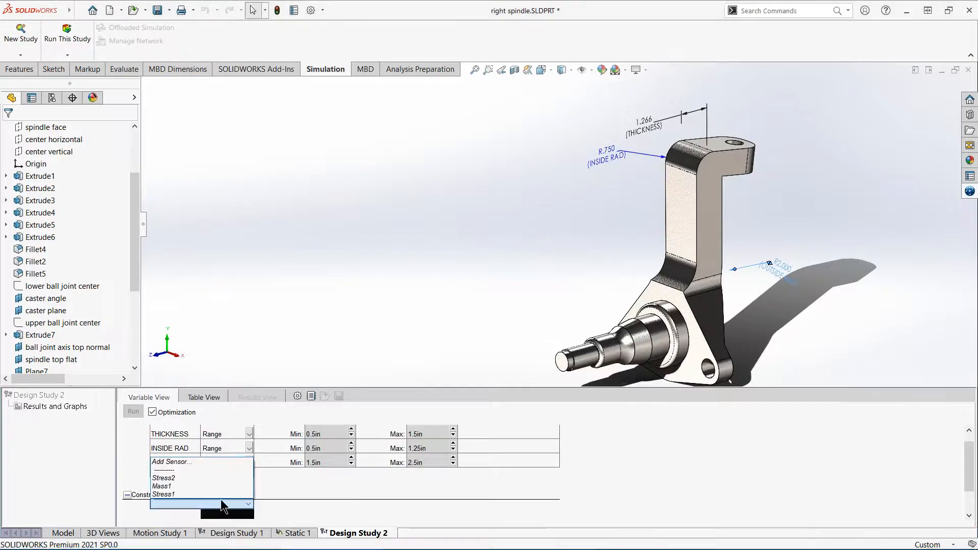
pyautogui.click(183, 493)
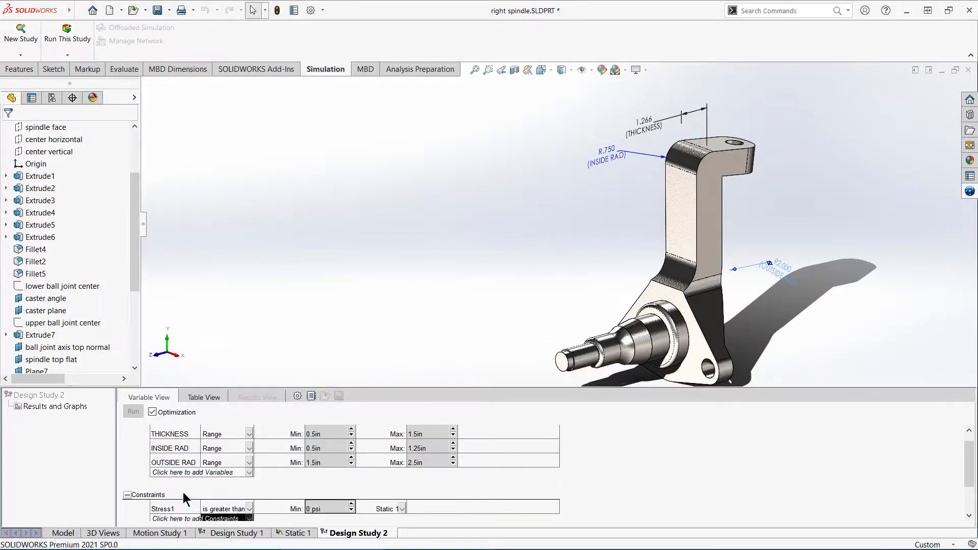
pyautogui.click(249, 509)
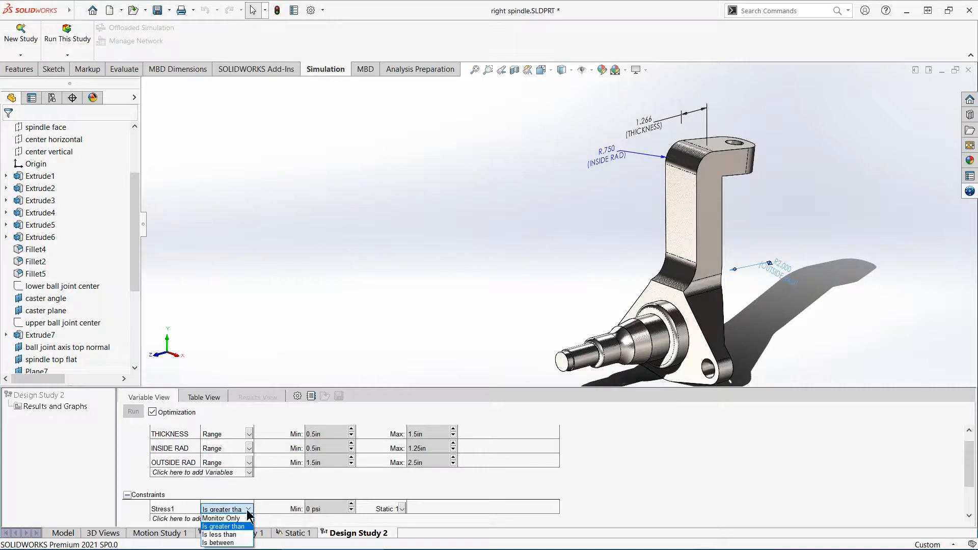
pyautogui.click(241, 536)
pyautogui.click(326, 508)
pyautogui.write('23333')
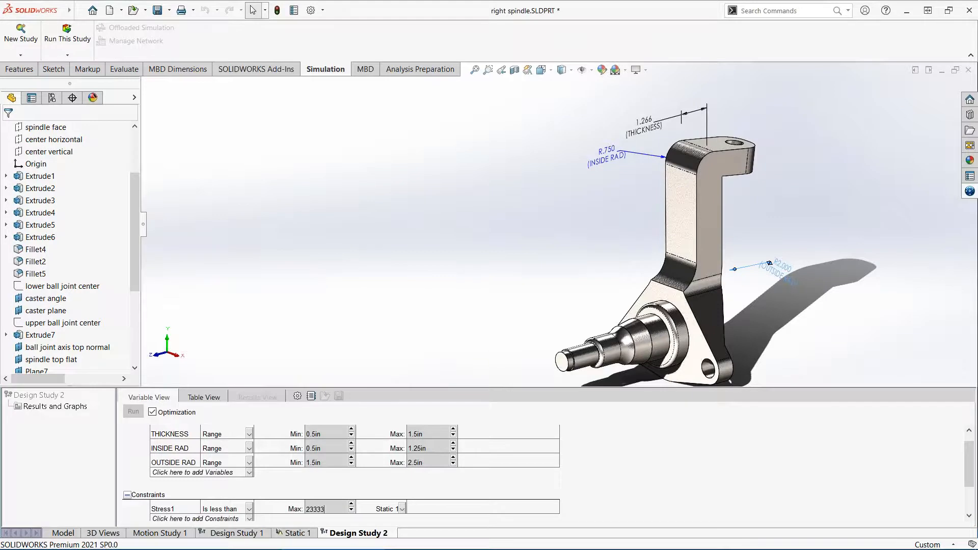
pyautogui.press('Tab')
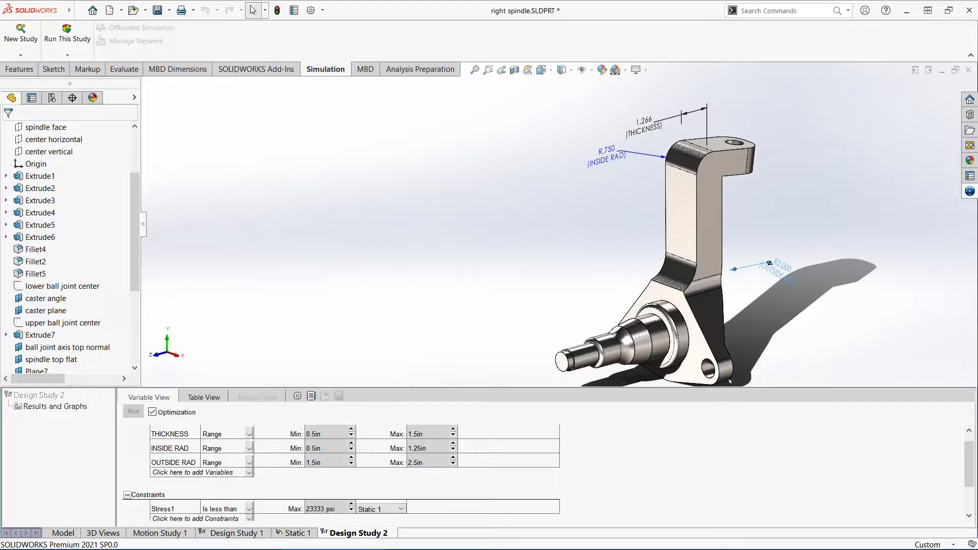
# - Add the Mass1 sensor as a goal to minimize and run the optimization study
pyautogui.scroll(-3, 134, 464)
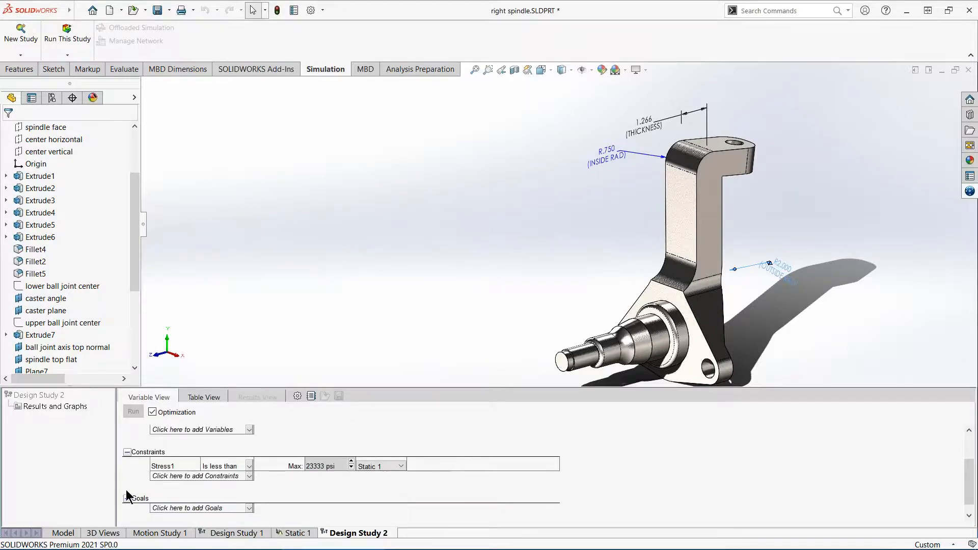
pyautogui.click(172, 508)
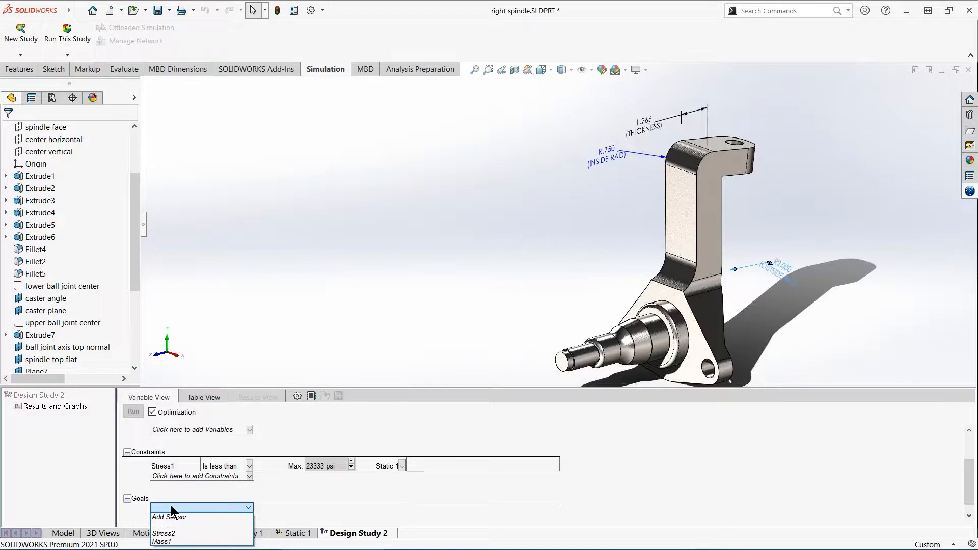
pyautogui.click(181, 542)
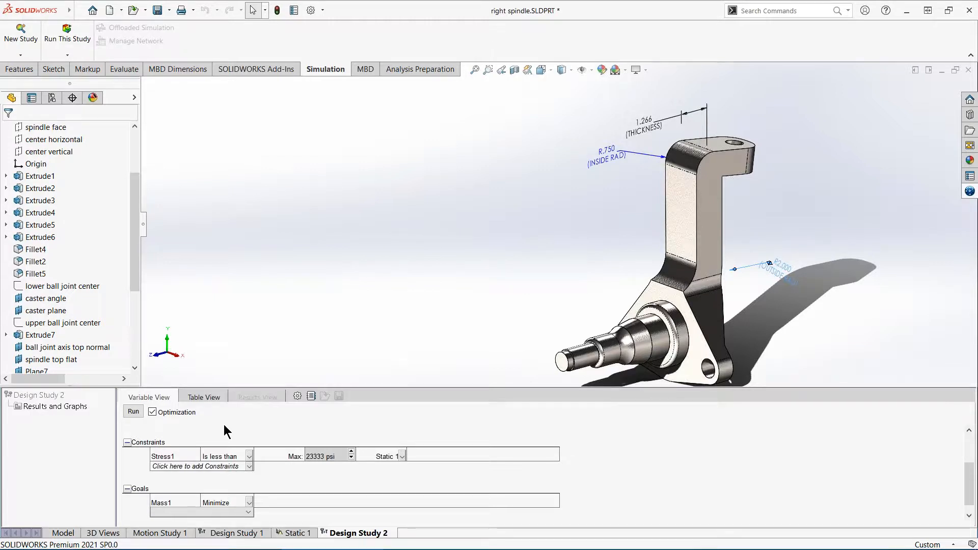
pyautogui.click(133, 412)
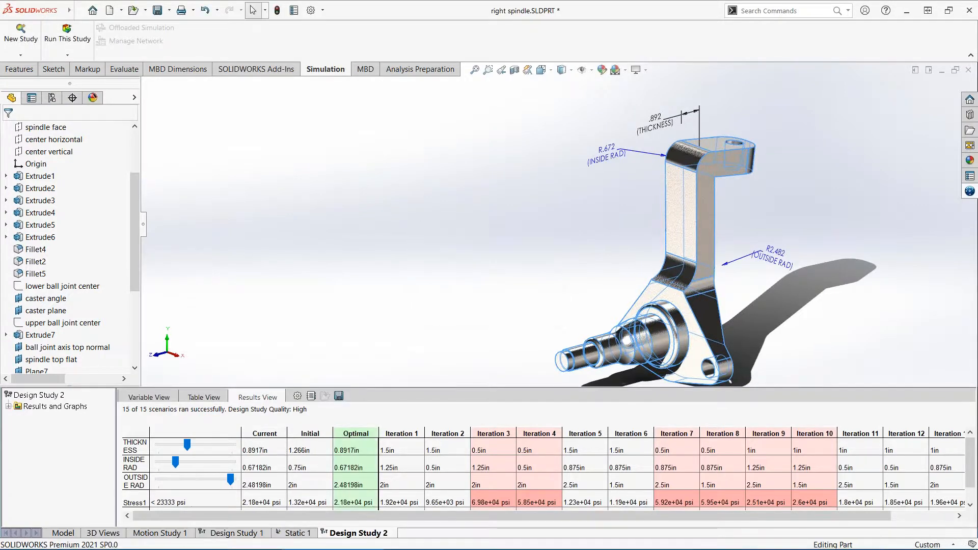
# - Show the spindle's Initial scenario and examine its Stress1 result plot
pyautogui.keyDown('ctrl'); pyautogui.moveTo(551, 265); pyautogui.dragTo(470, 247, button='middle'); pyautogui.keyUp('ctrl')
pyautogui.click(469, 247)
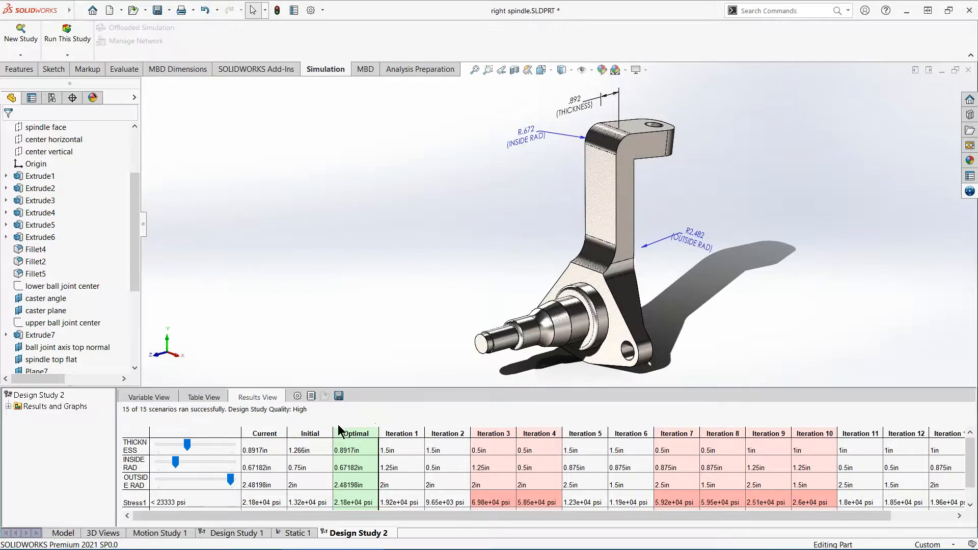
pyautogui.click(310, 434)
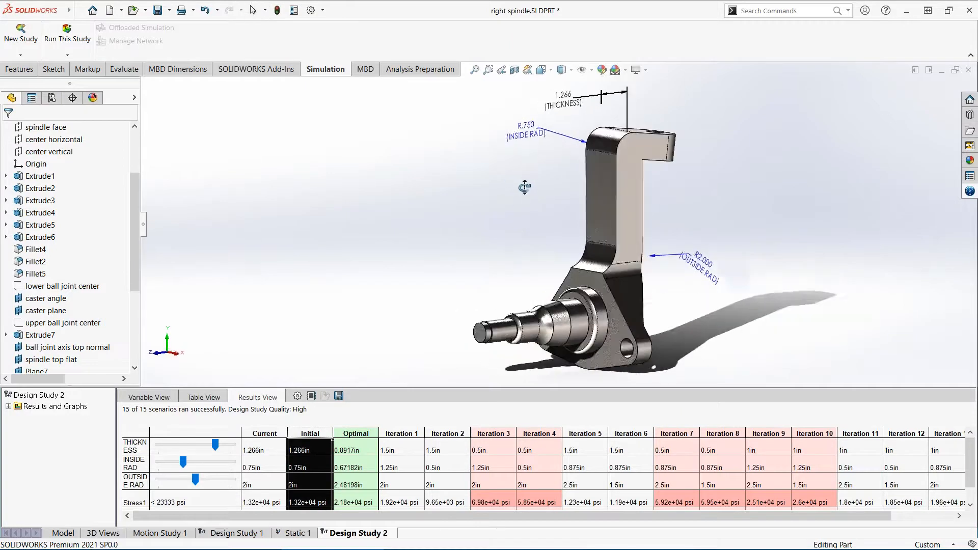
pyautogui.click(8, 406)
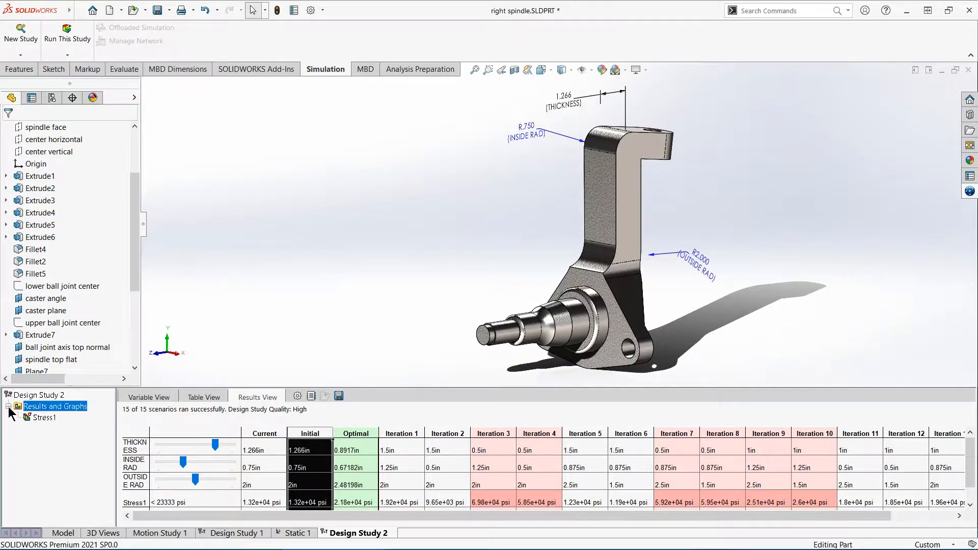
pyautogui.click(43, 419)
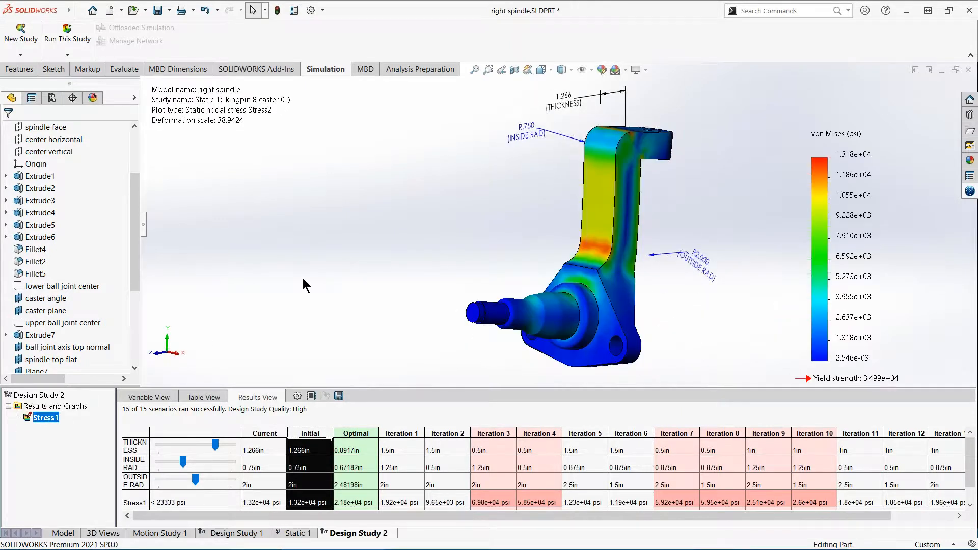
pyautogui.moveTo(354, 253); pyautogui.dragTo(402, 214, button='middle')
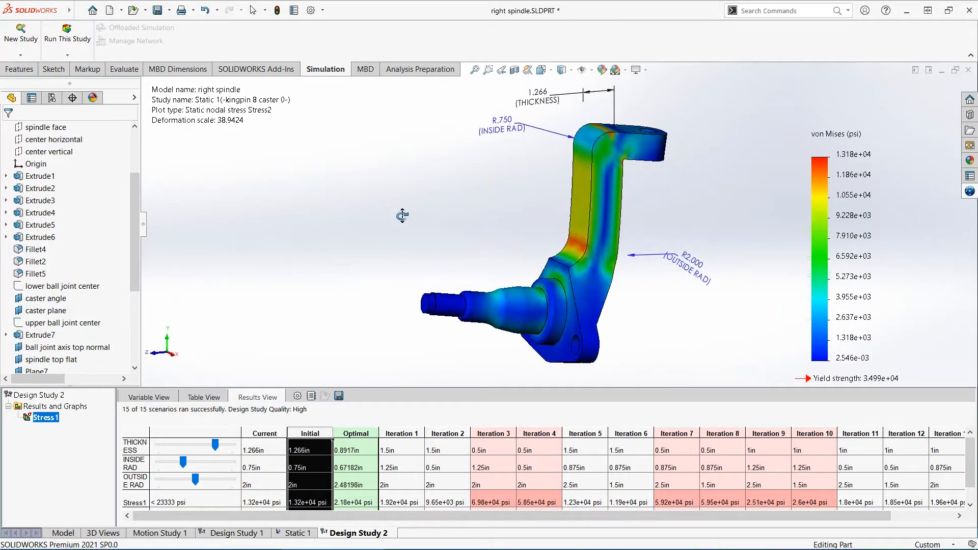
# - Compare the Stress1 plots of Iterations 1 to 4 with that of the Optimal scenario
pyautogui.click(400, 433)
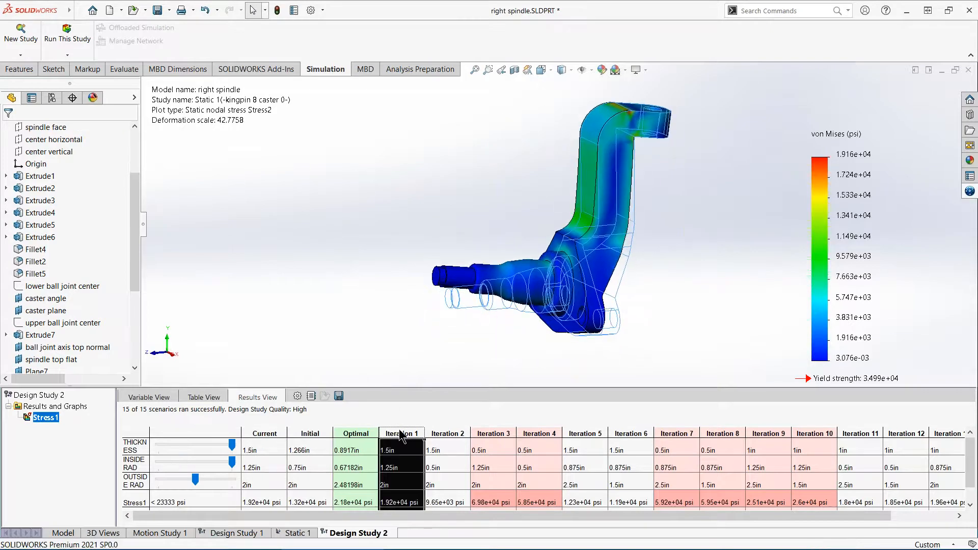
pyautogui.click(452, 433)
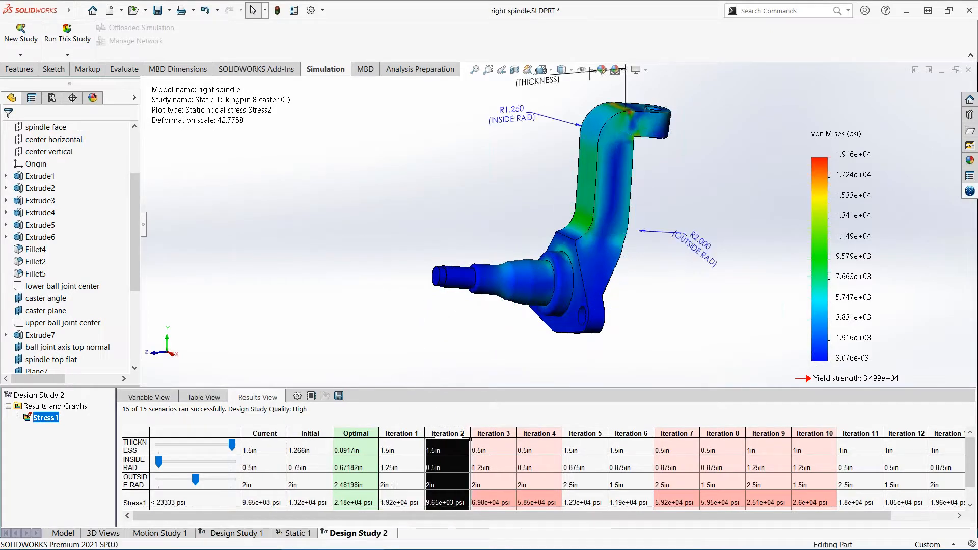
pyautogui.click(494, 433)
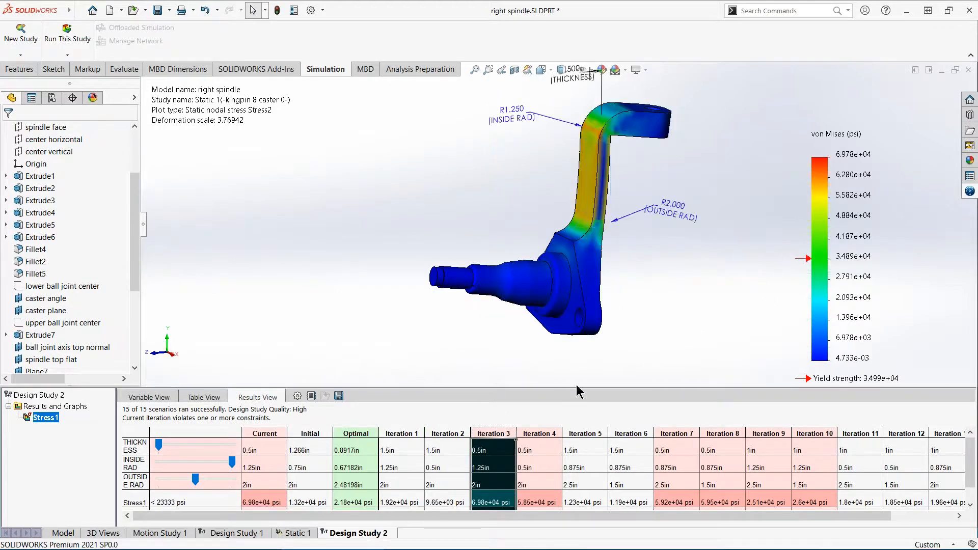
pyautogui.click(551, 431)
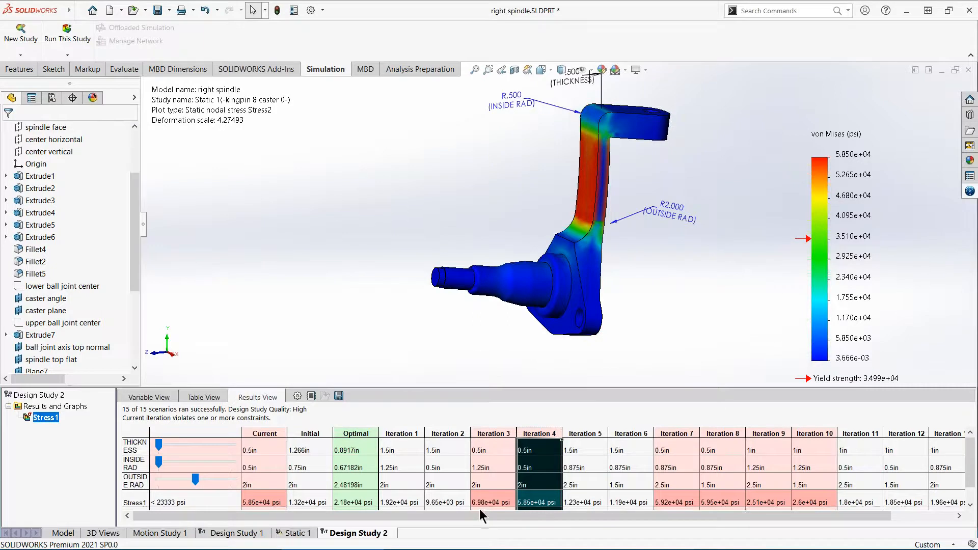
pyautogui.moveTo(485, 512); pyautogui.dragTo(438, 515)
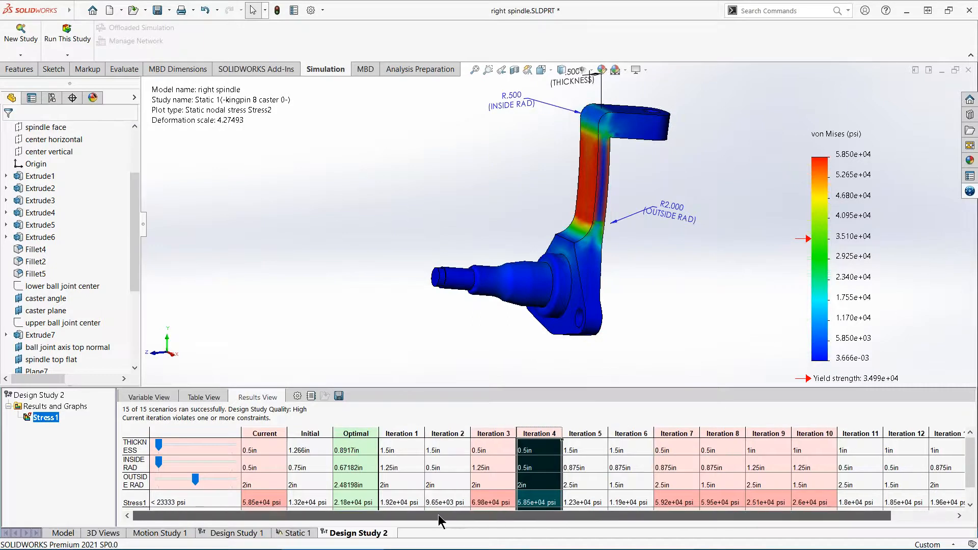
pyautogui.click(356, 433)
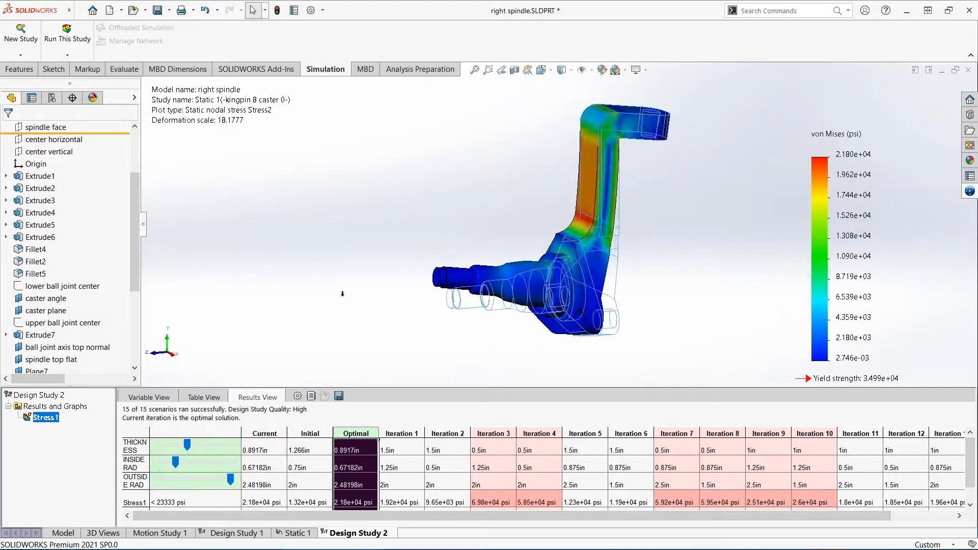
pyautogui.keyDown('ctrl'); pyautogui.moveTo(363, 237); pyautogui.dragTo(350, 257, button='middle'); pyautogui.keyUp('ctrl')
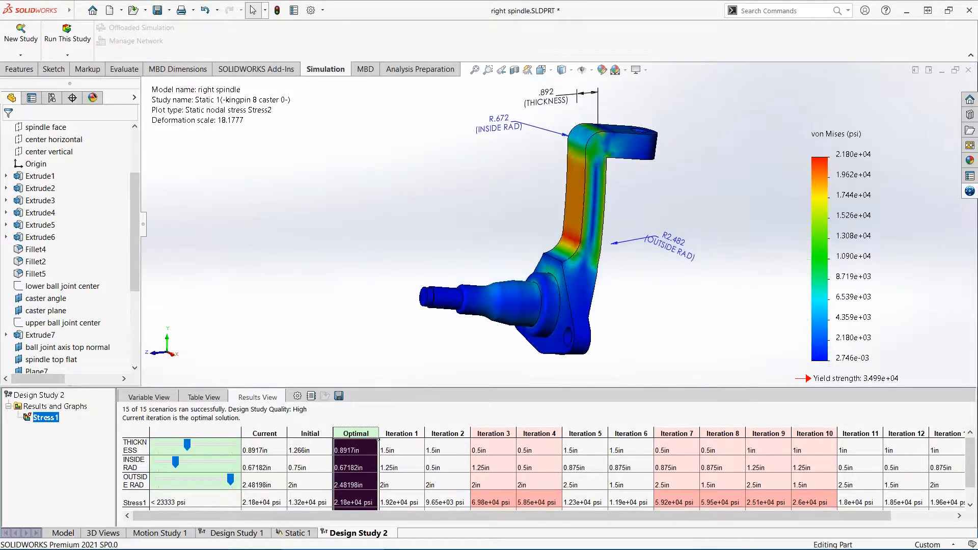